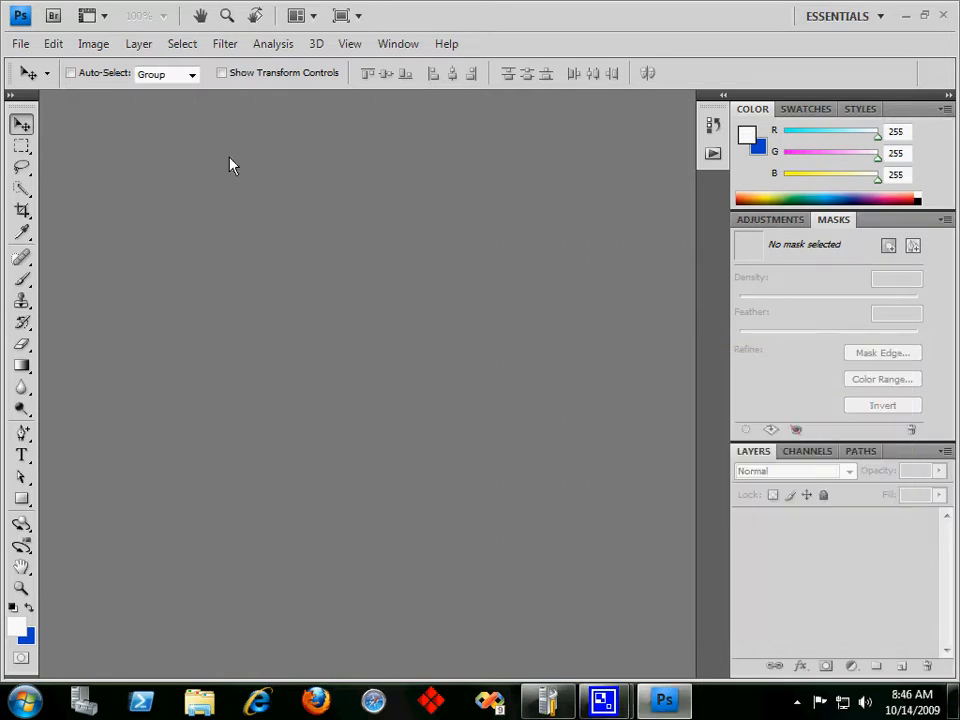
- Create a new 640 × 100 pixel RGB document with a white background and activate the Type tool
click(20, 44)
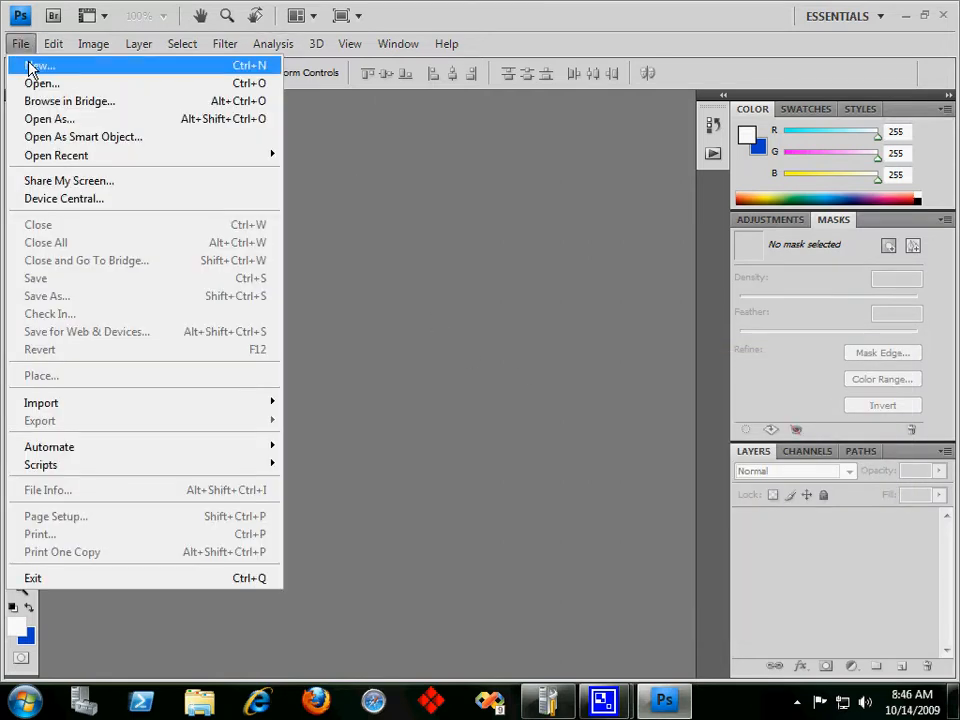
click(34, 66)
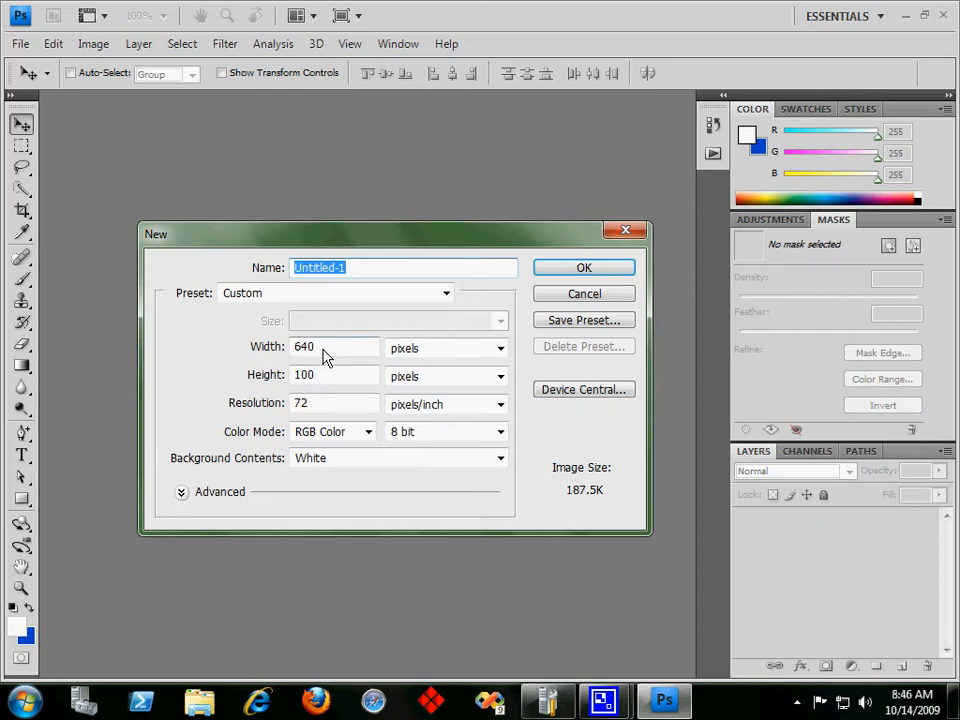
click(617, 268)
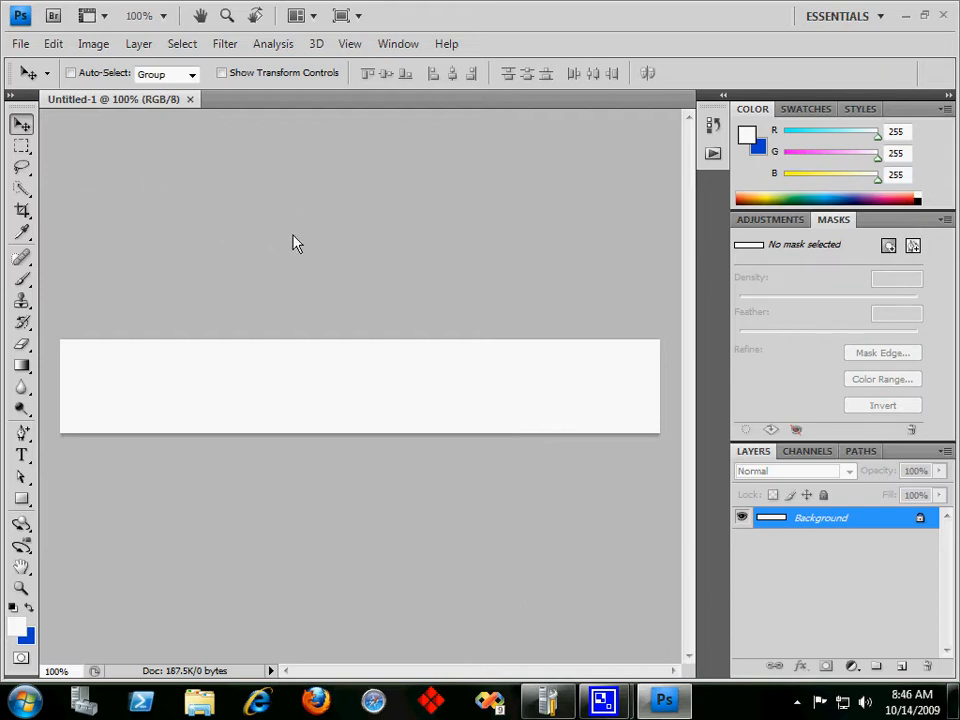
click(20, 456)
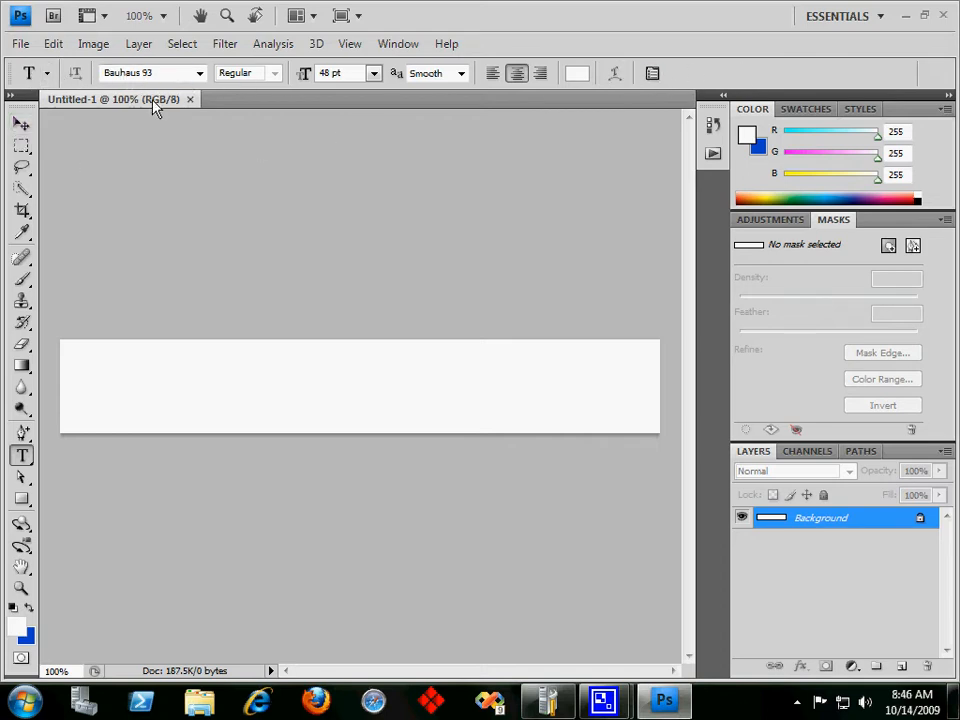
- Browse the available fonts and set the text font to Arial
click(199, 73)
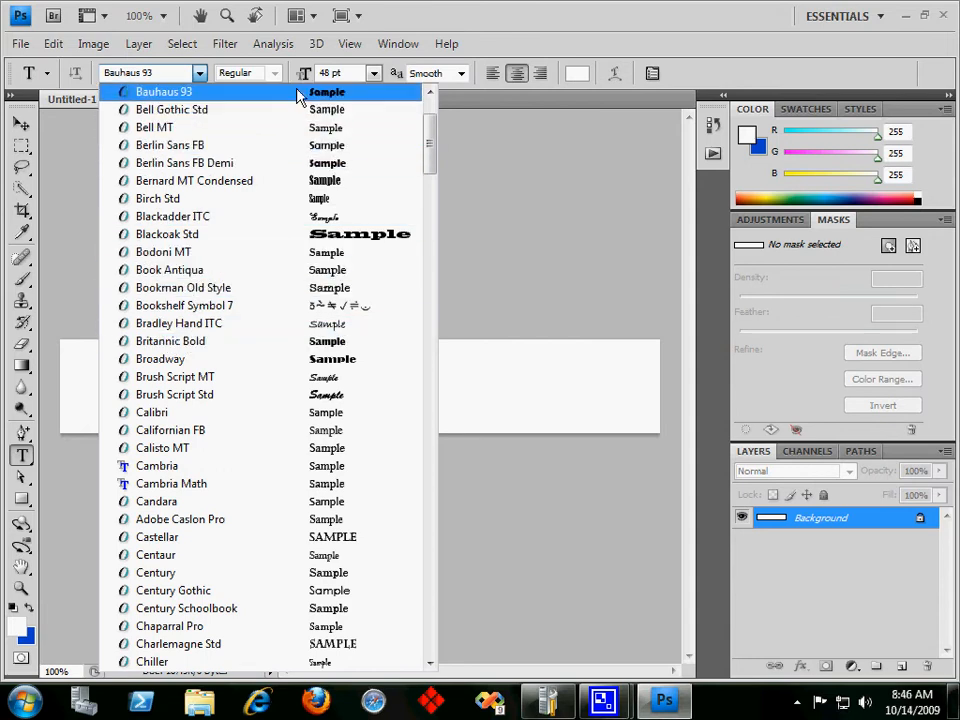
click(246, 77)
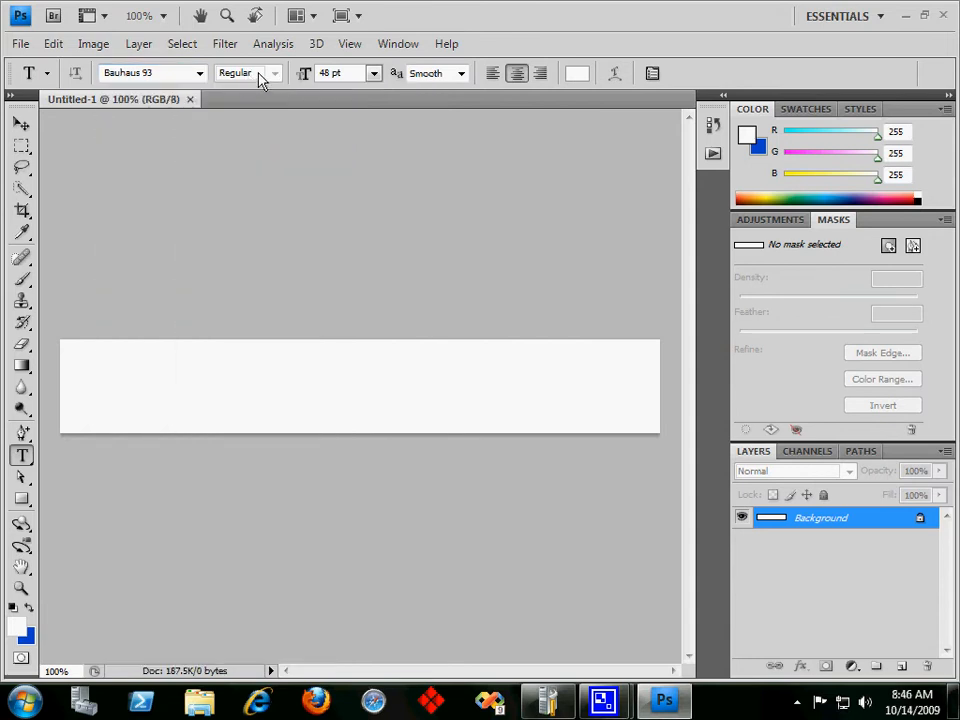
click(199, 73)
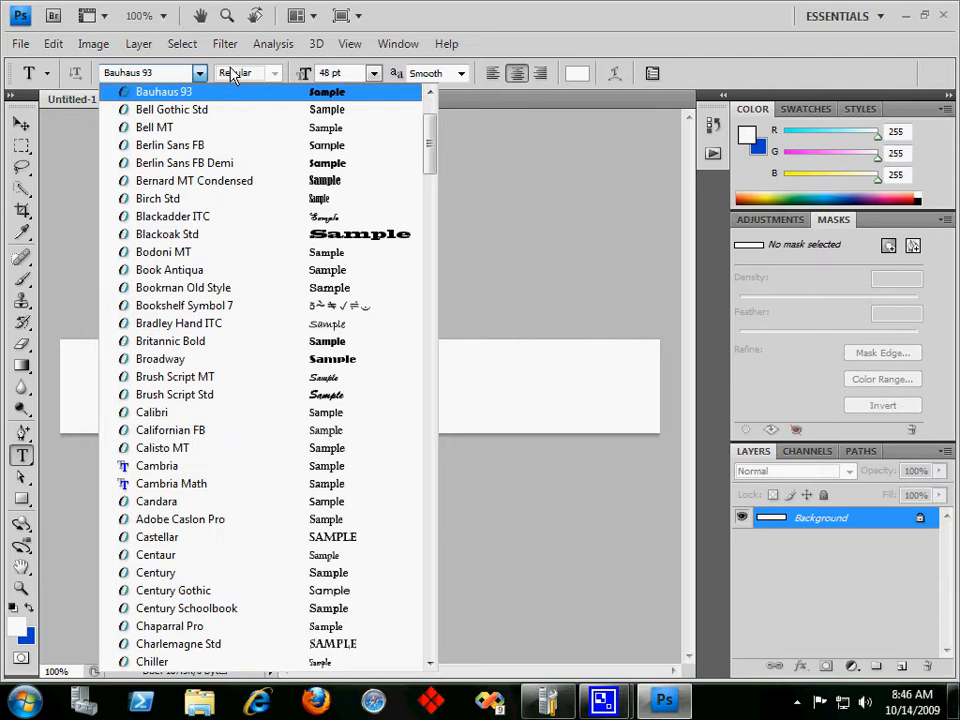
click(232, 77)
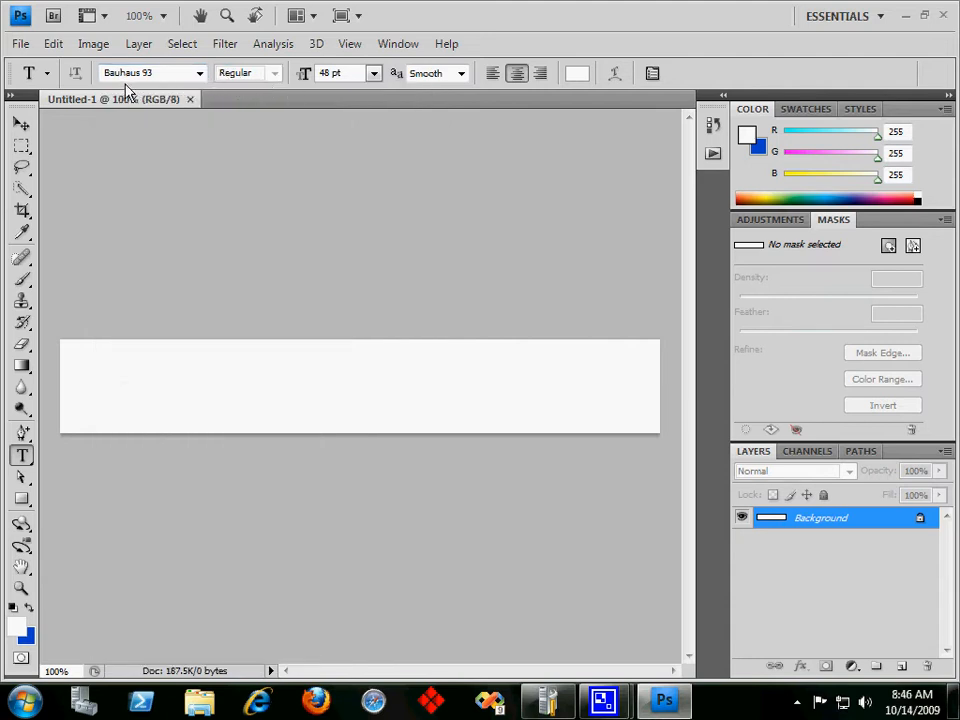
click(199, 73)
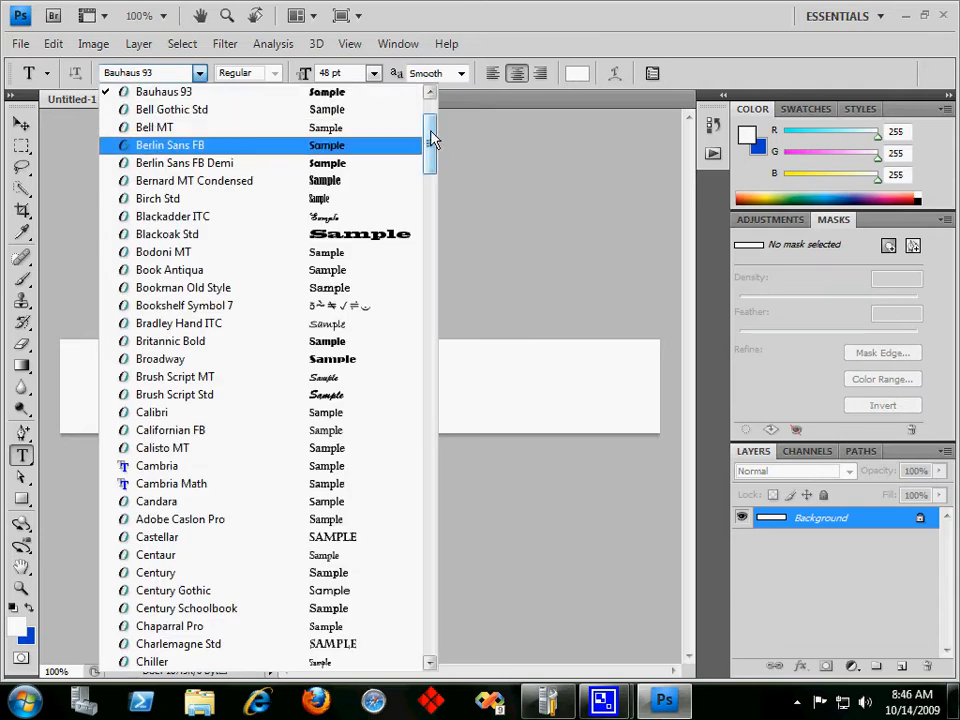
drag(432, 140, 428, 111)
click(214, 162)
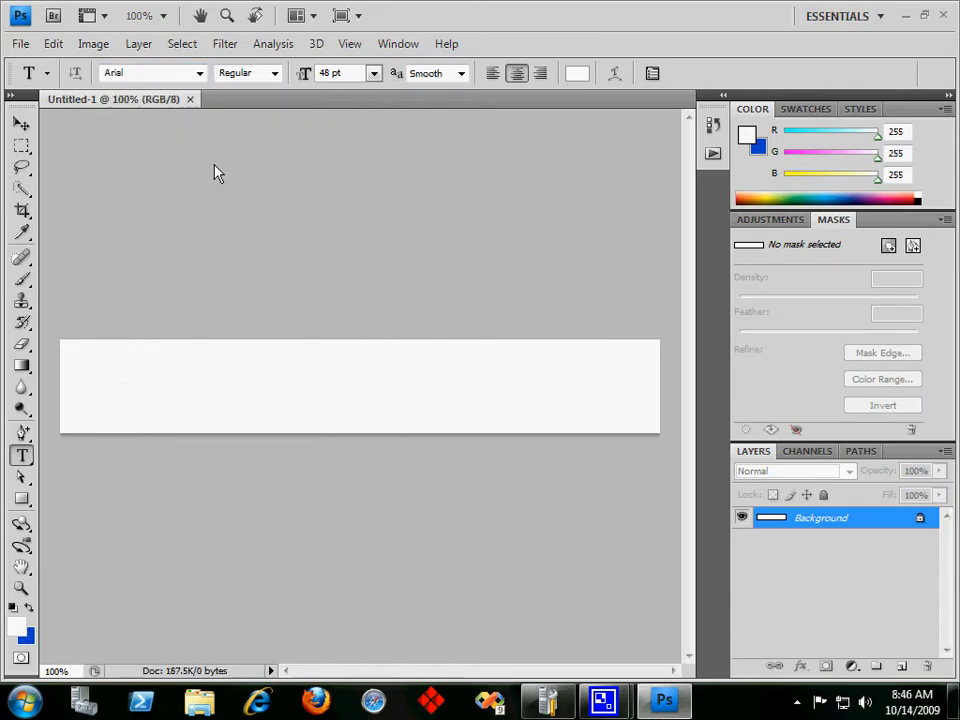
- View the Arial style variants, keep Regular, and set the font back to Bauhaus 93
click(274, 73)
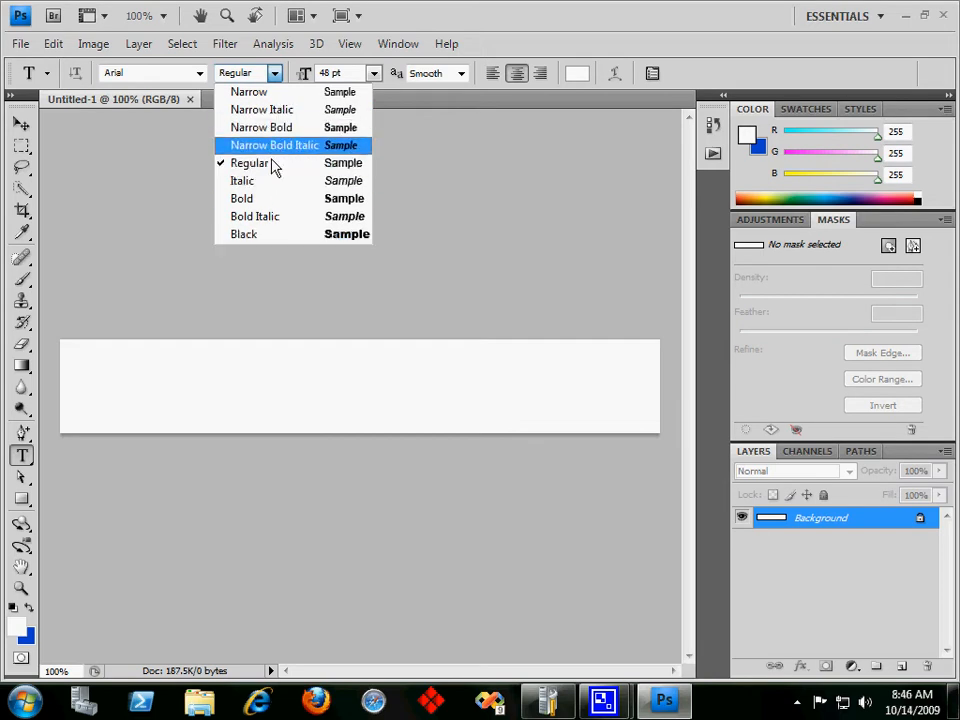
click(174, 188)
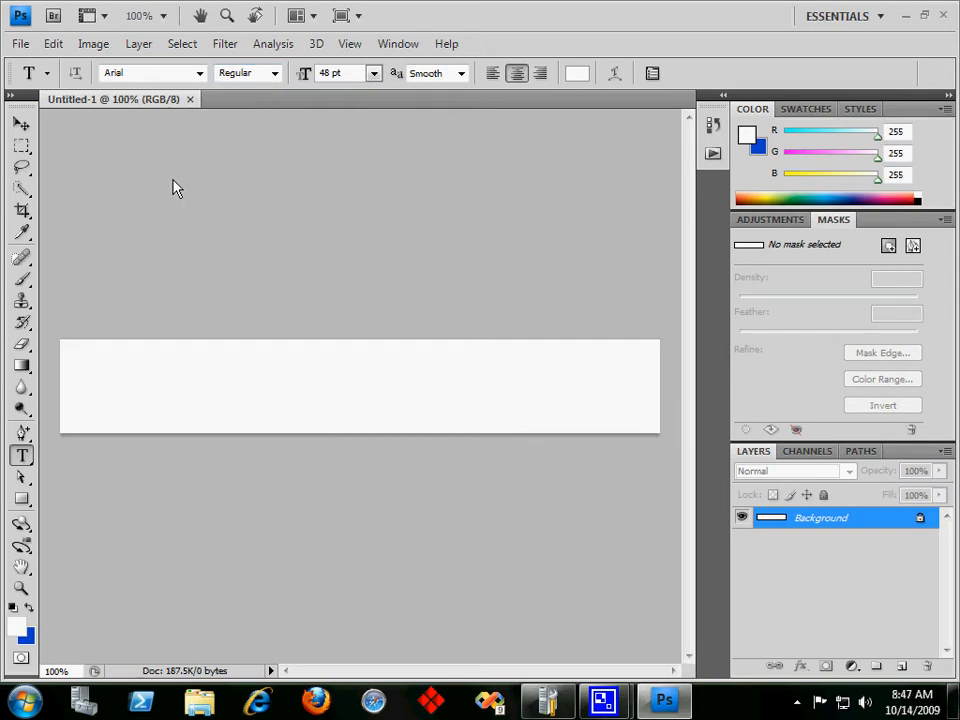
click(200, 74)
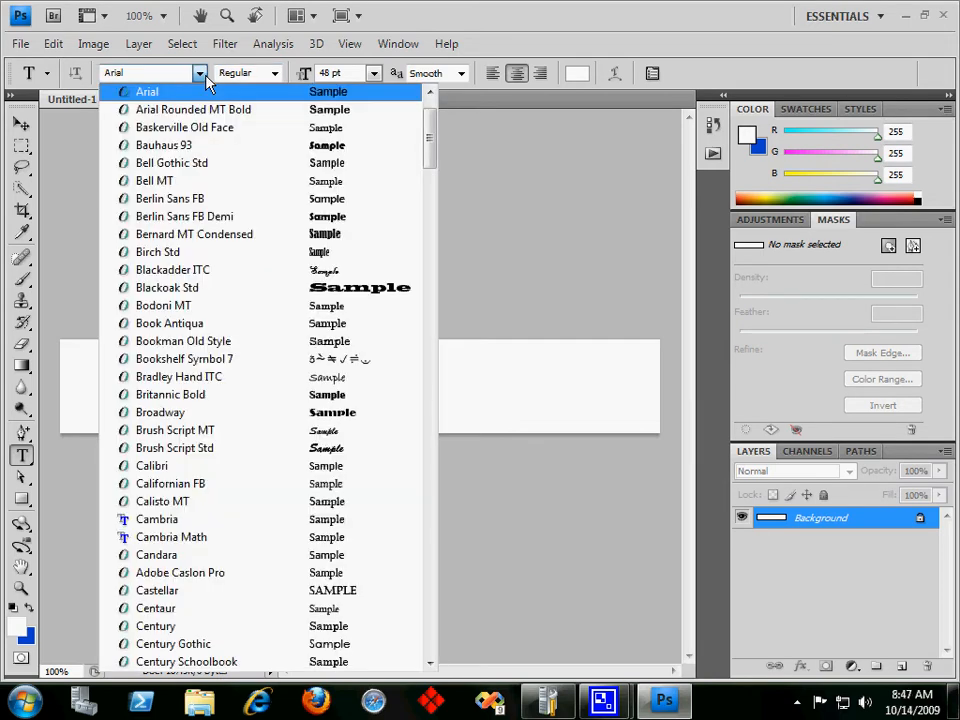
click(226, 146)
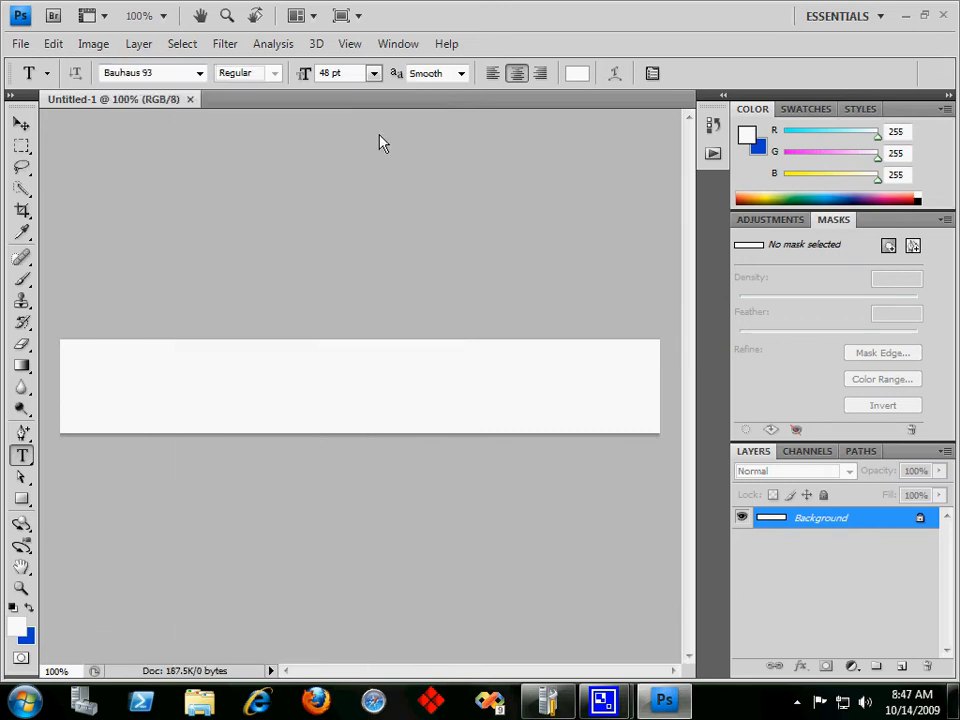
click(370, 78)
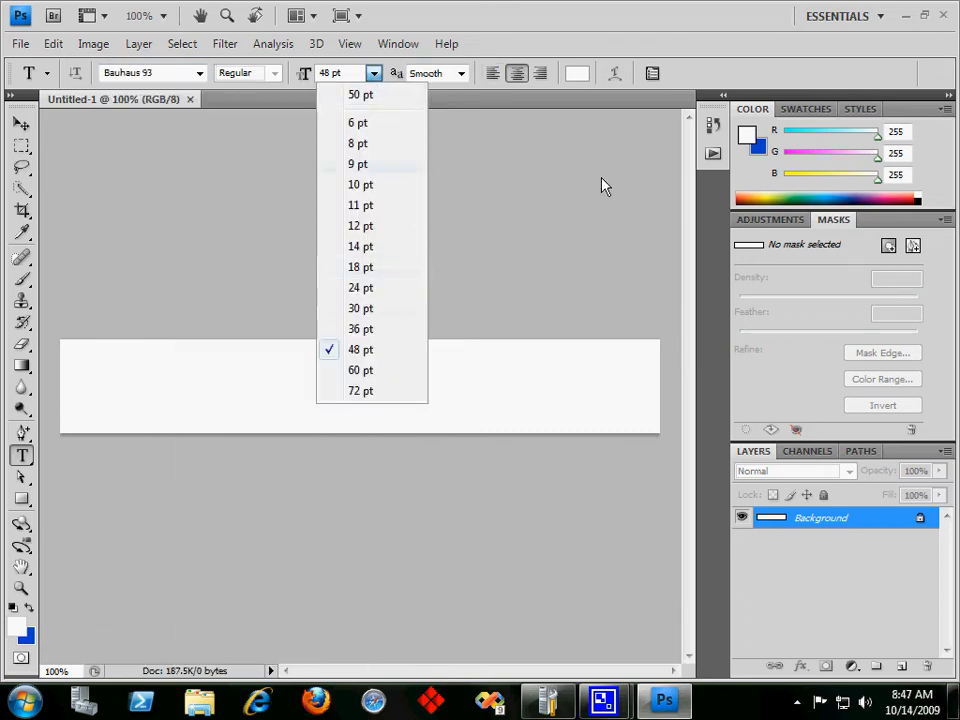
click(467, 89)
click(461, 74)
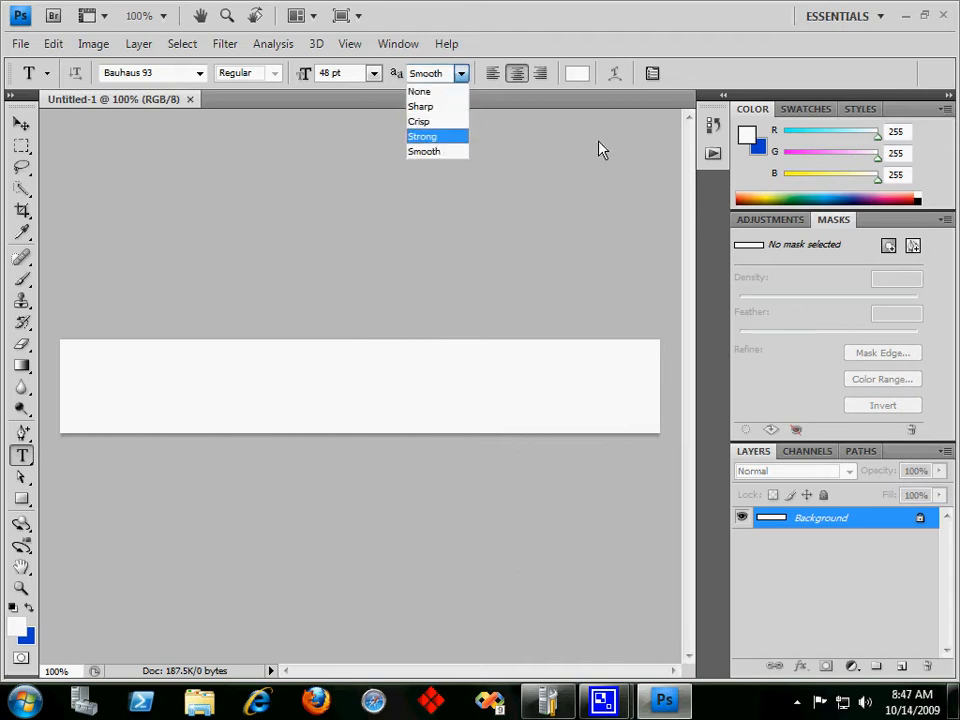
click(570, 157)
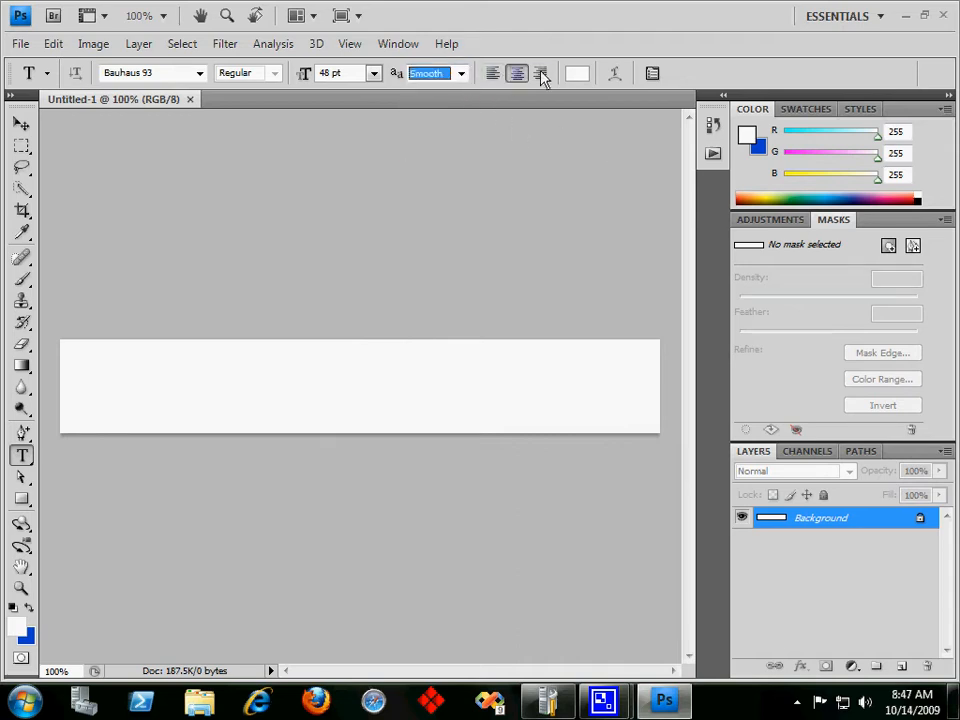
click(565, 172)
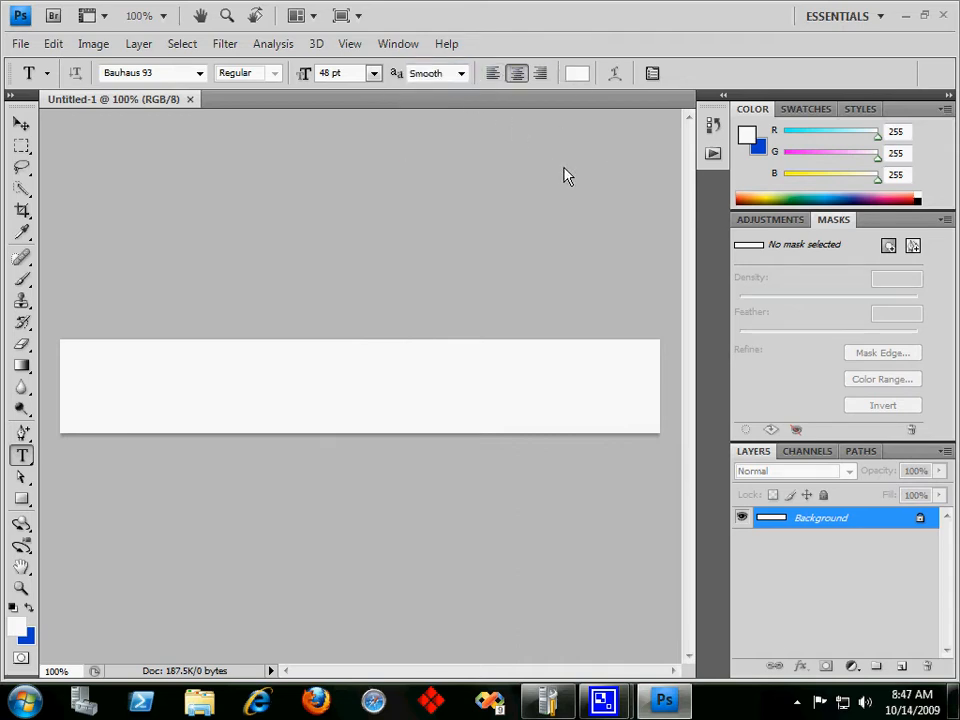
click(564, 170)
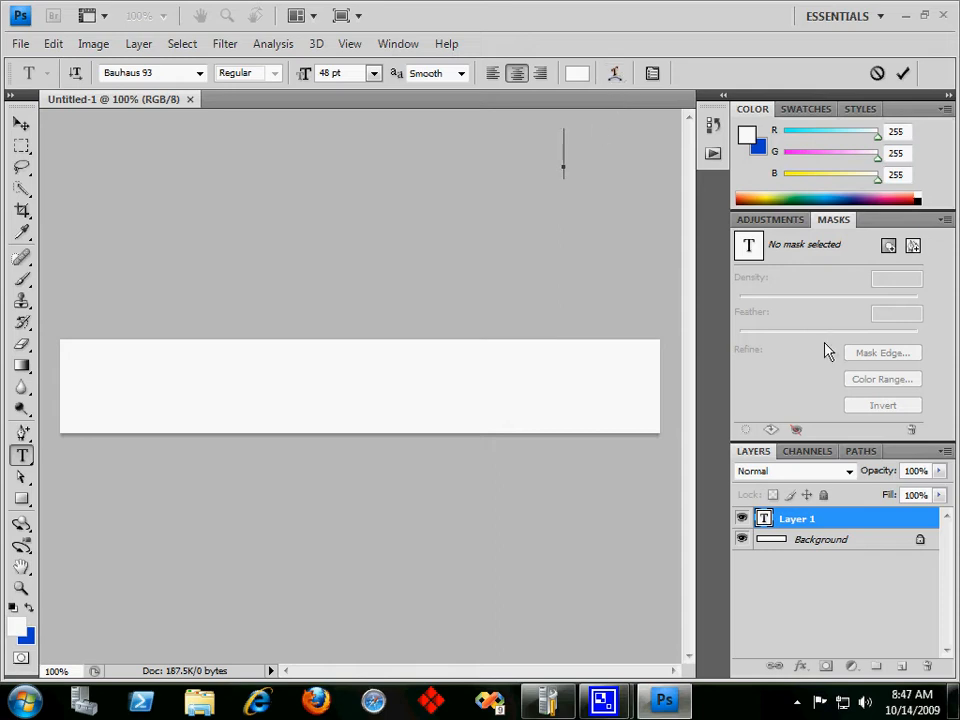
click(828, 549)
click(818, 521)
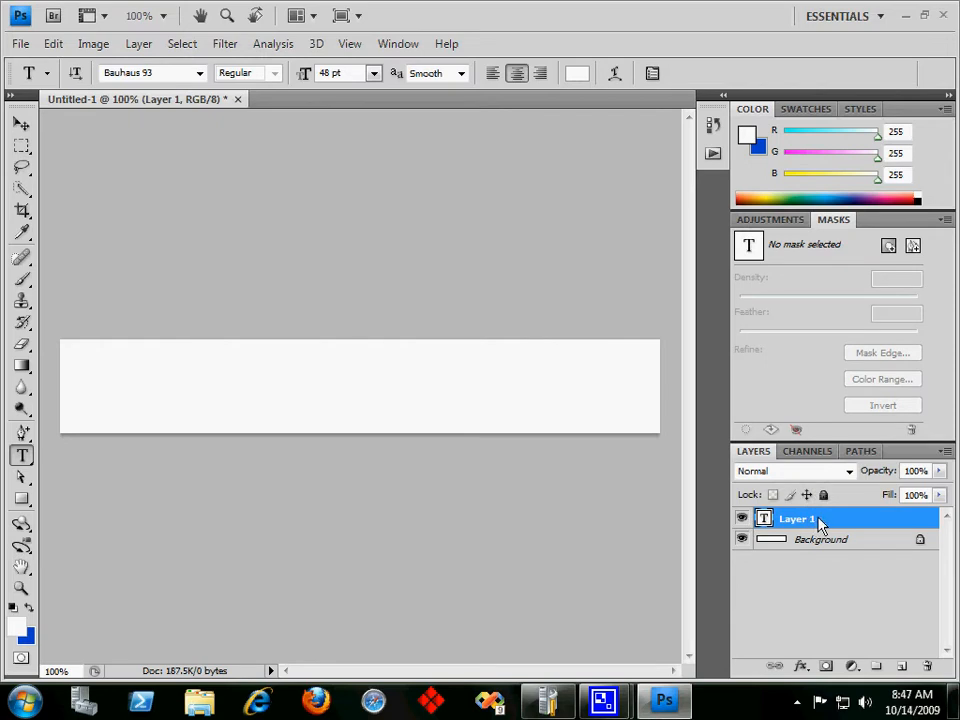
drag(818, 521, 927, 666)
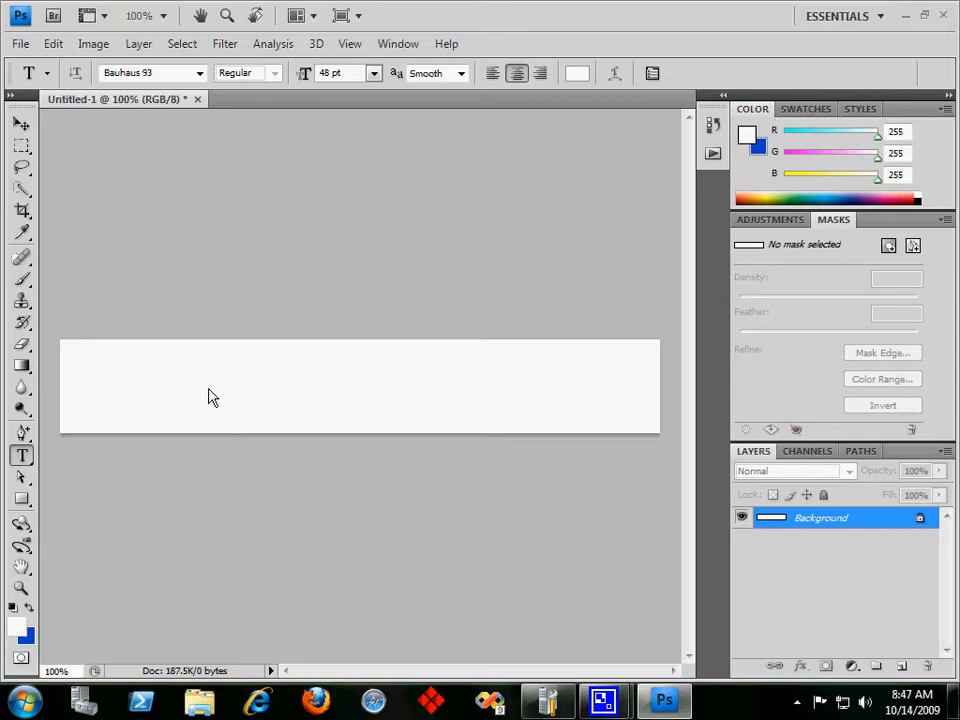
- Add a text layer reading "Surfing" near the left end of the banner
click(92, 374)
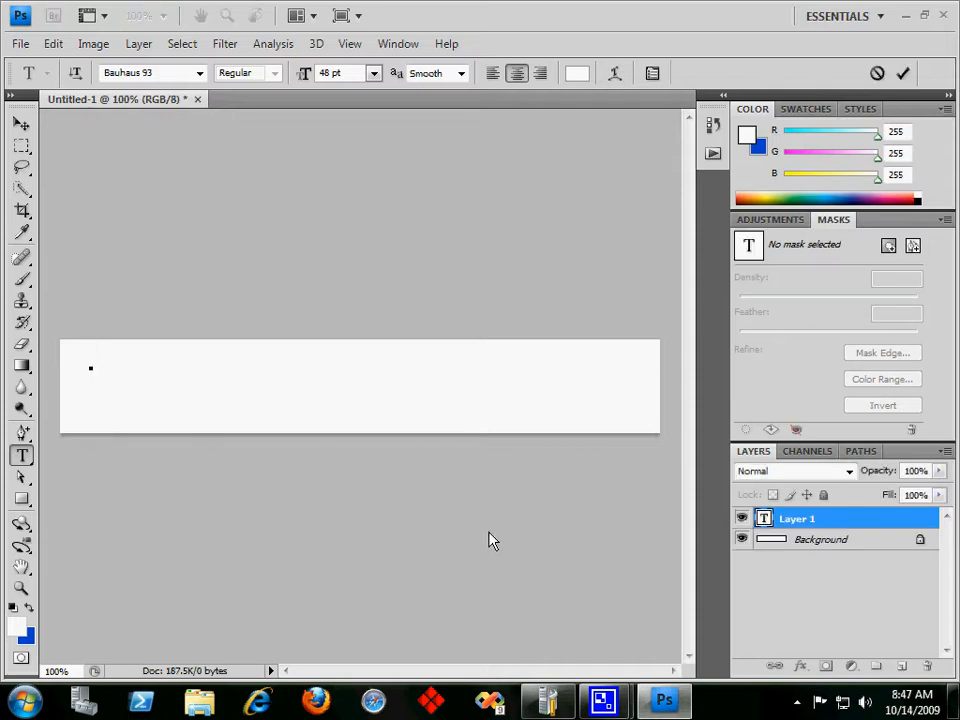
text(Testing)
click(853, 544)
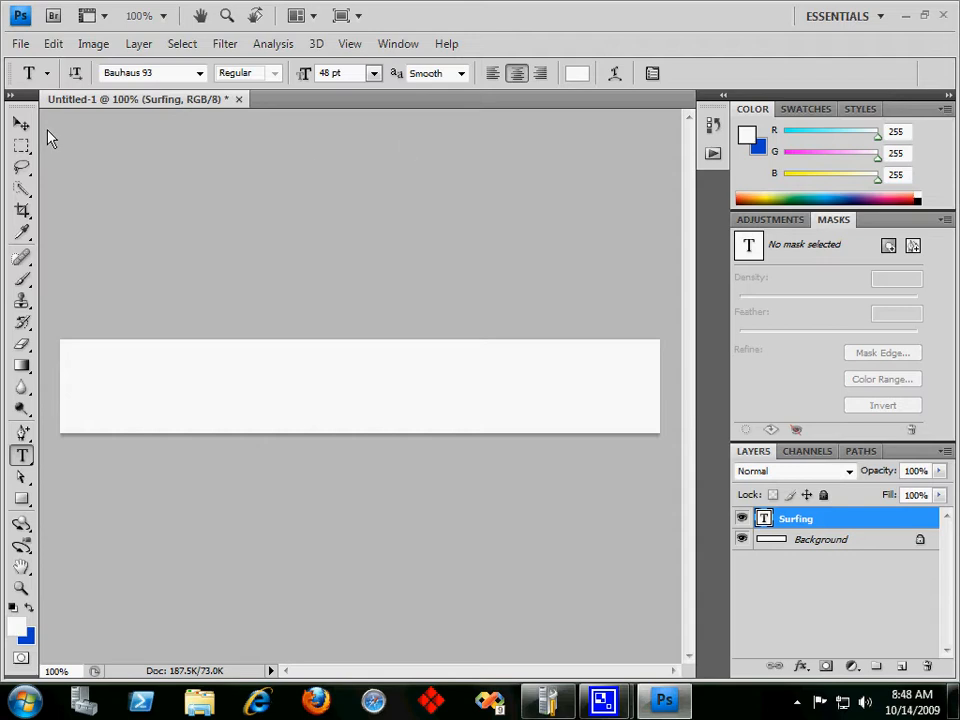
- Change the "Surfing" text color to a bright, saturated blue
click(21, 123)
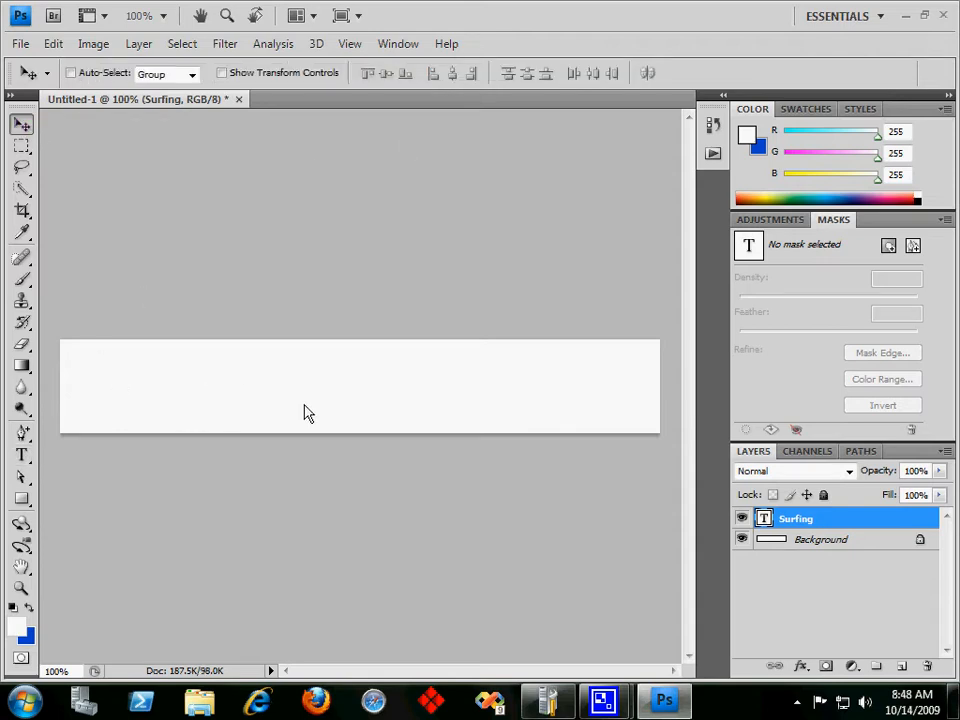
click(21, 455)
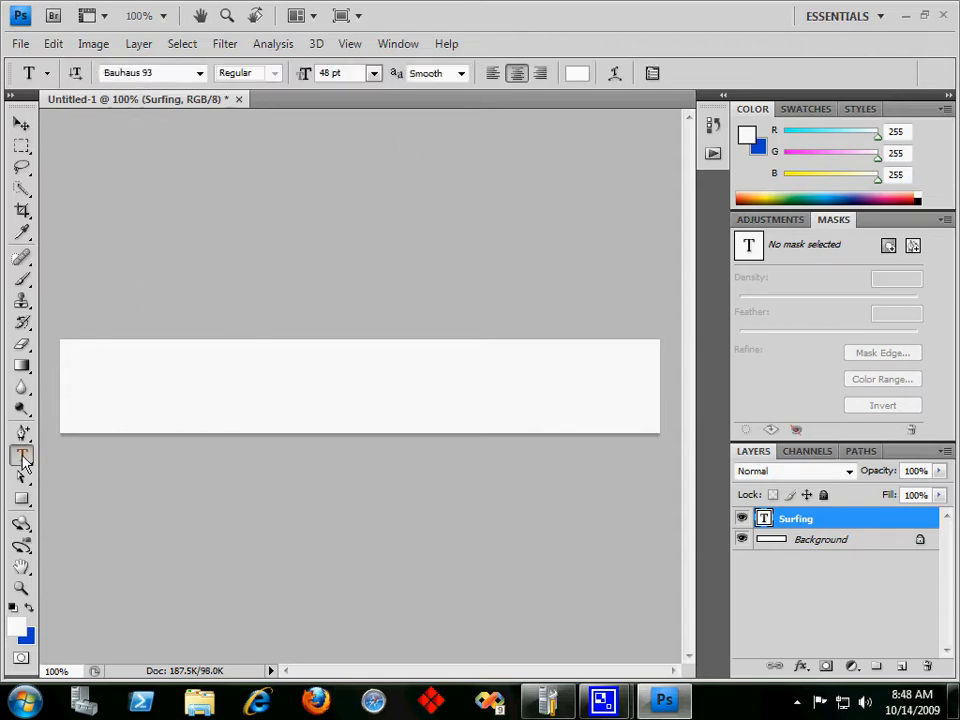
click(578, 81)
click(574, 242)
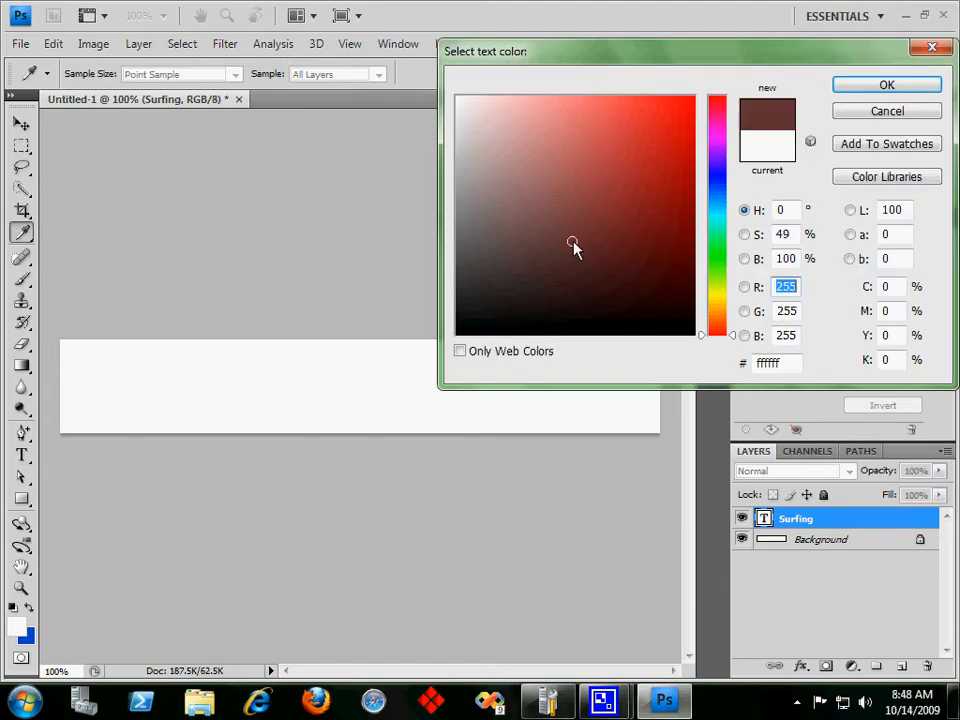
click(717, 178)
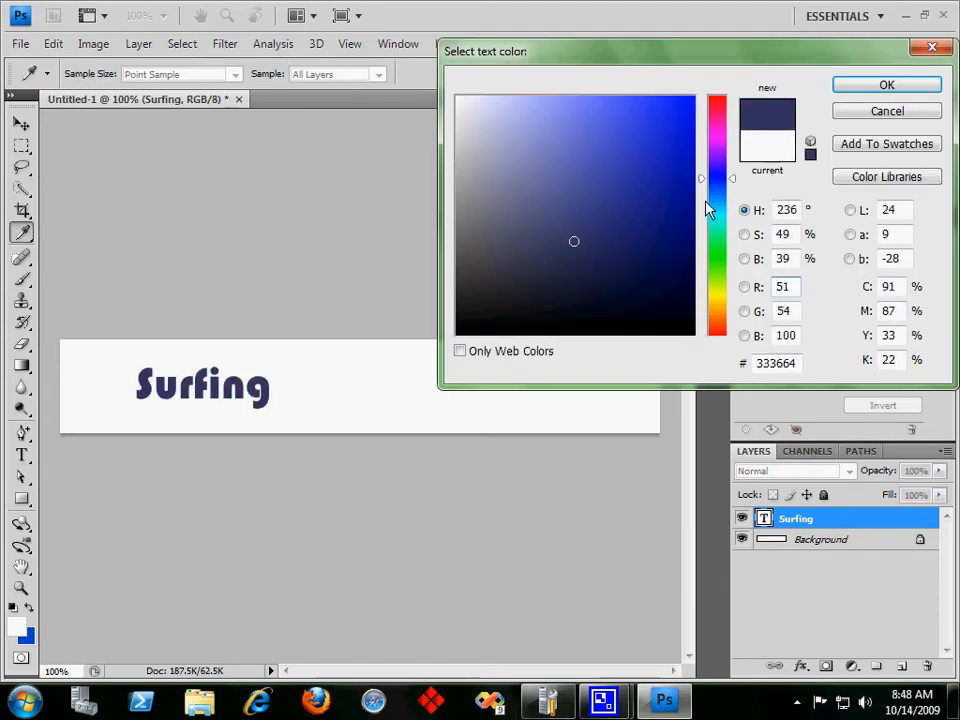
drag(679, 128, 691, 107)
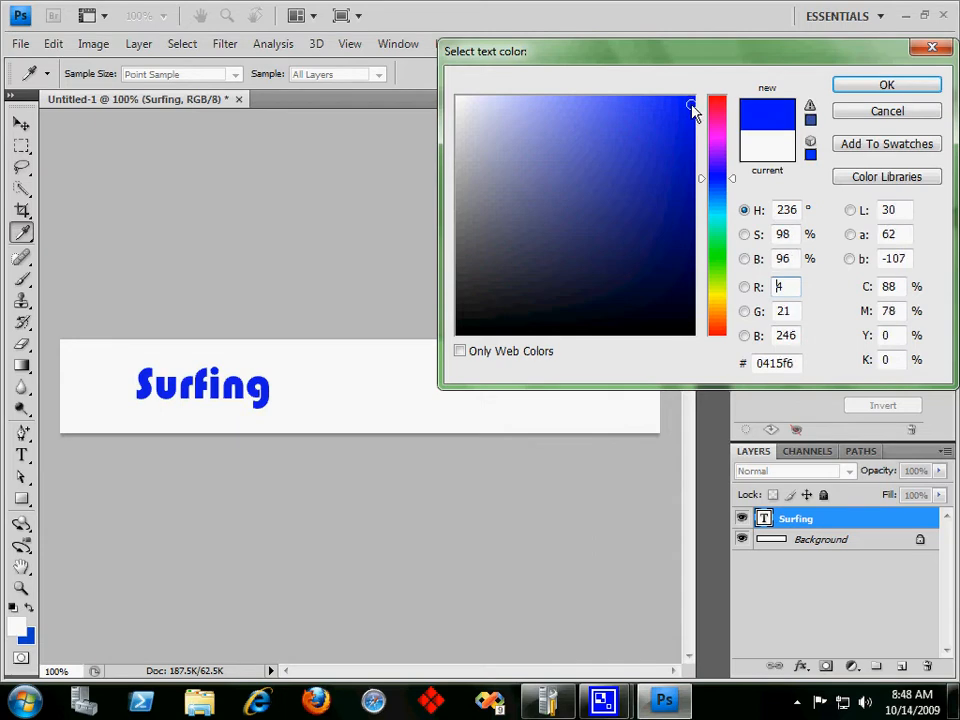
click(887, 85)
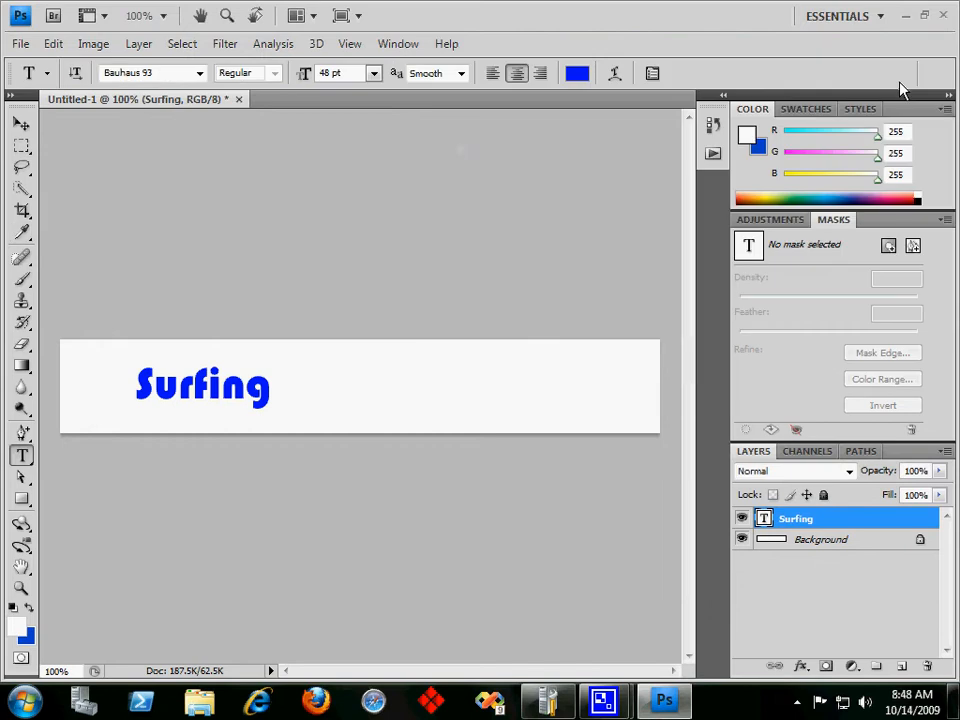
- Move the "Surfing" text up and left toward the banner's upper-left corner
click(21, 123)
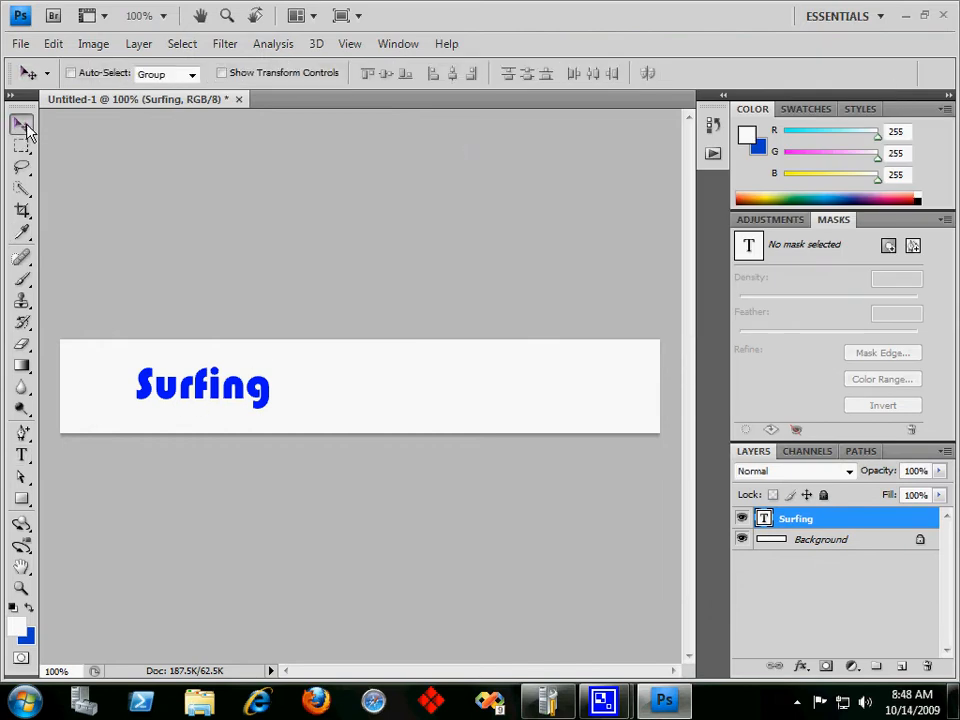
drag(243, 397, 205, 375)
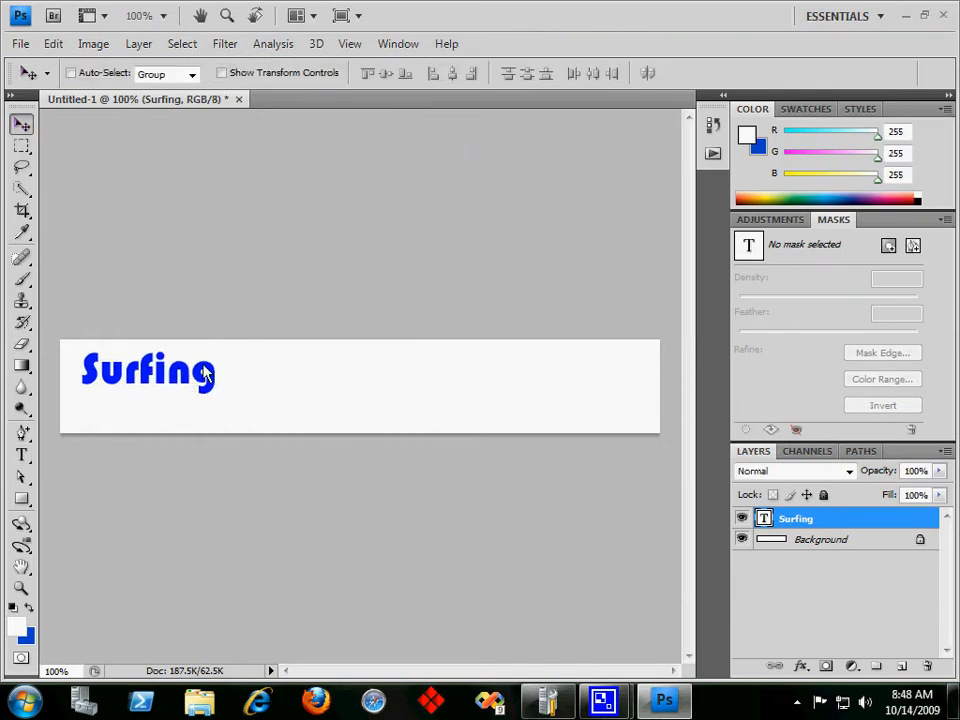
- Try the Arc, Arc Lower and Arc Upper warp styles on the "Surfing" text
click(24, 458)
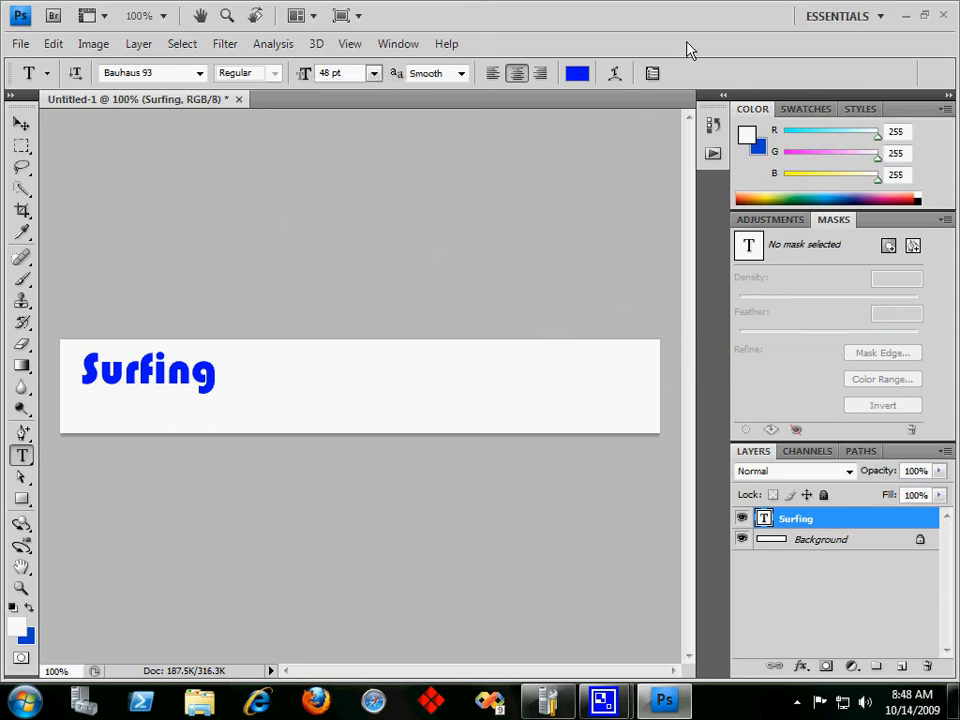
click(614, 74)
drag(561, 161, 649, 114)
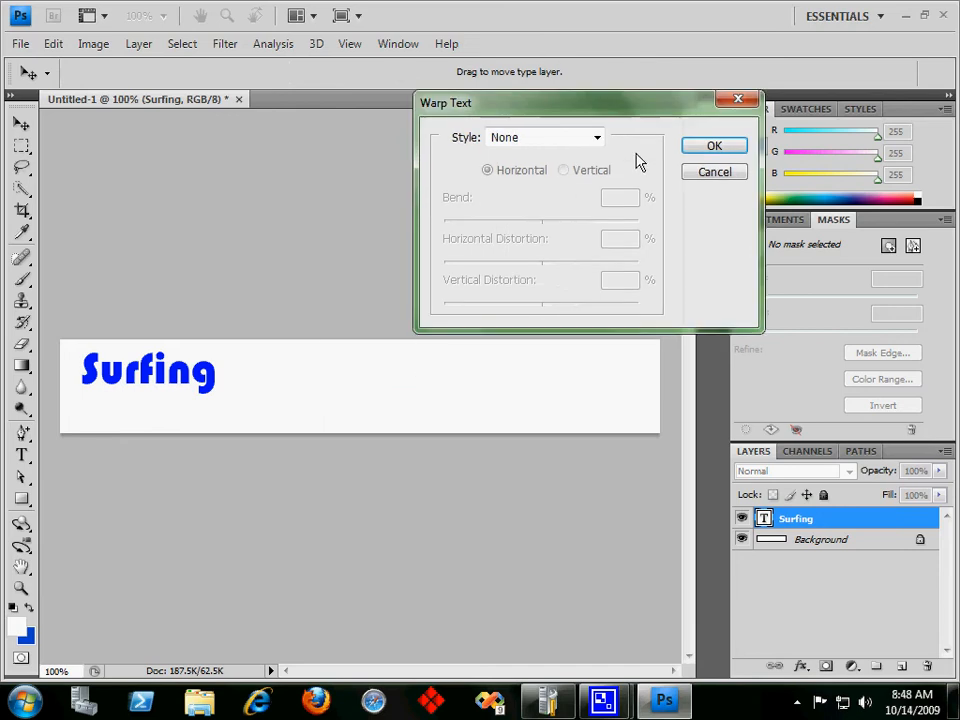
click(598, 138)
click(588, 187)
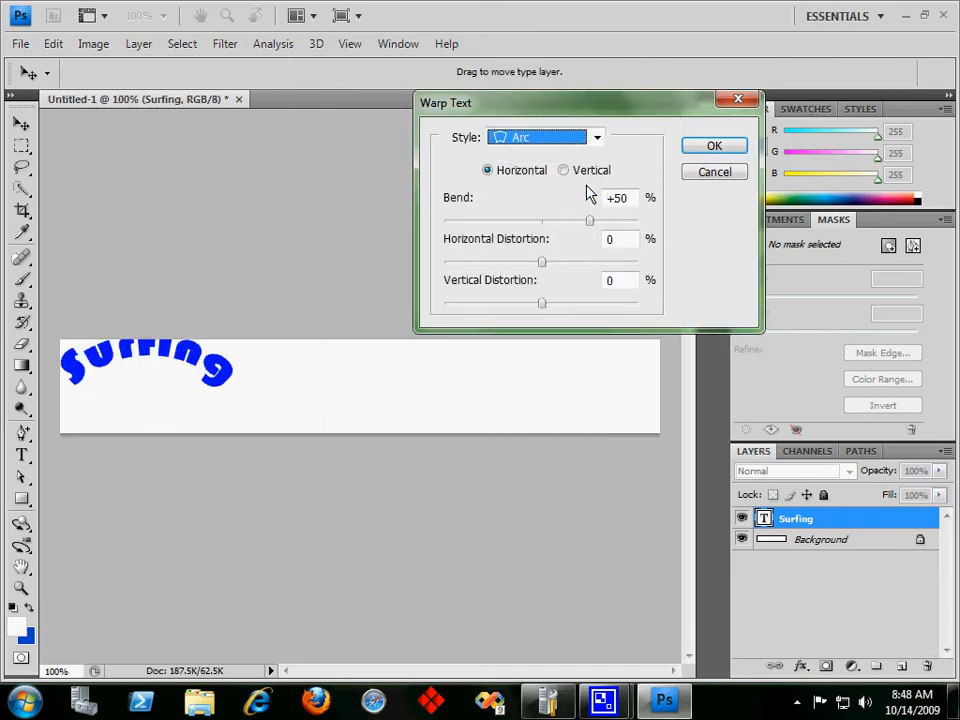
click(597, 138)
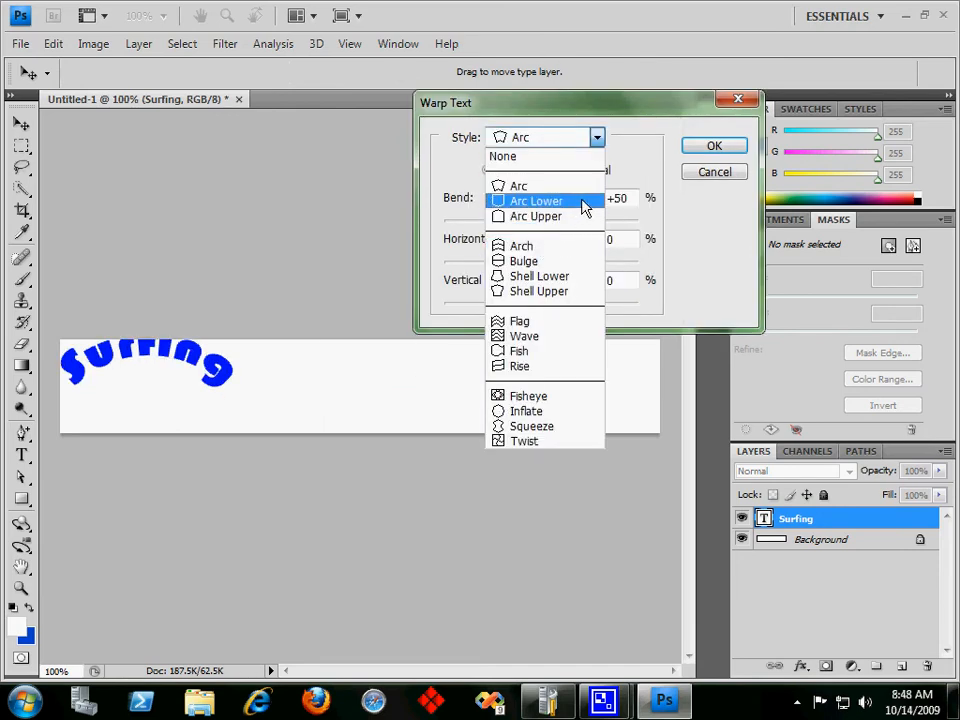
click(585, 202)
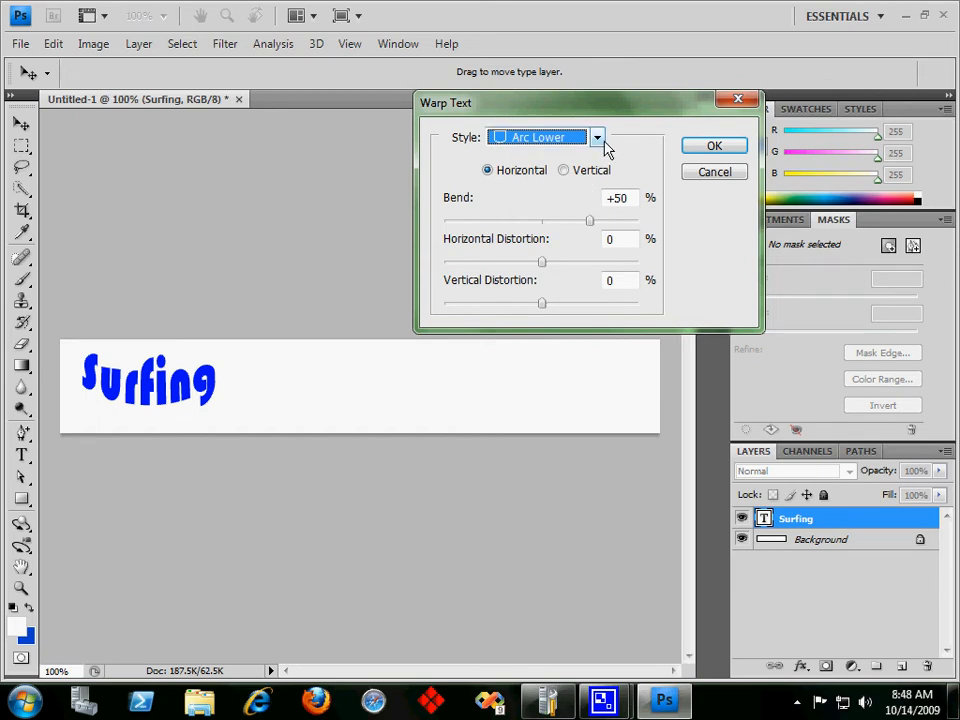
click(597, 138)
click(557, 217)
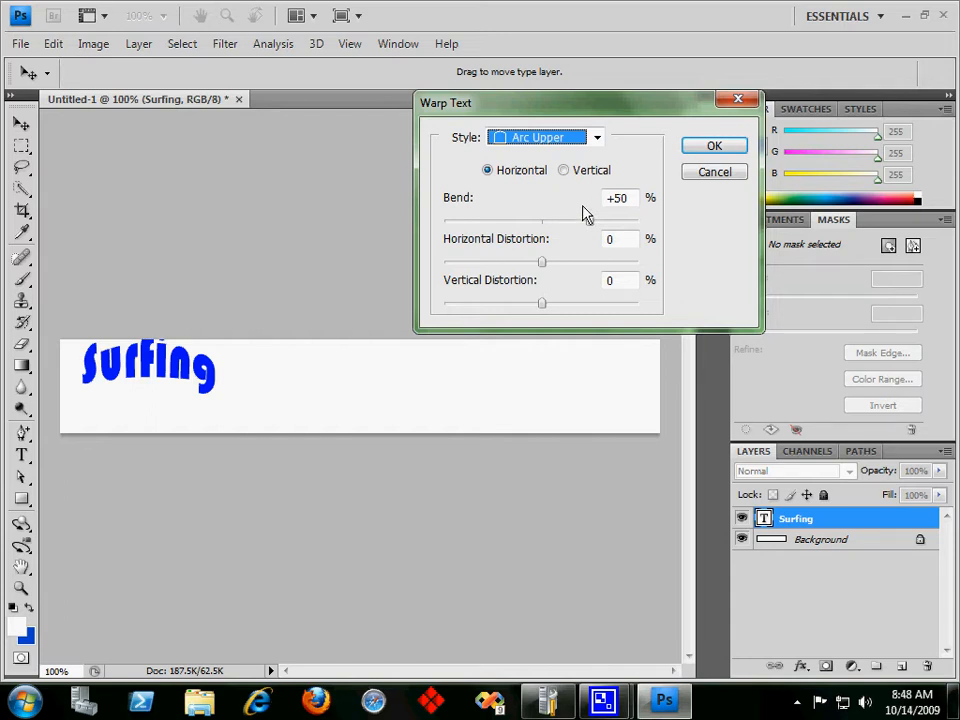
- Set the "Surfing" text's warp style to Flag with a horizontal bend of -34%
click(597, 138)
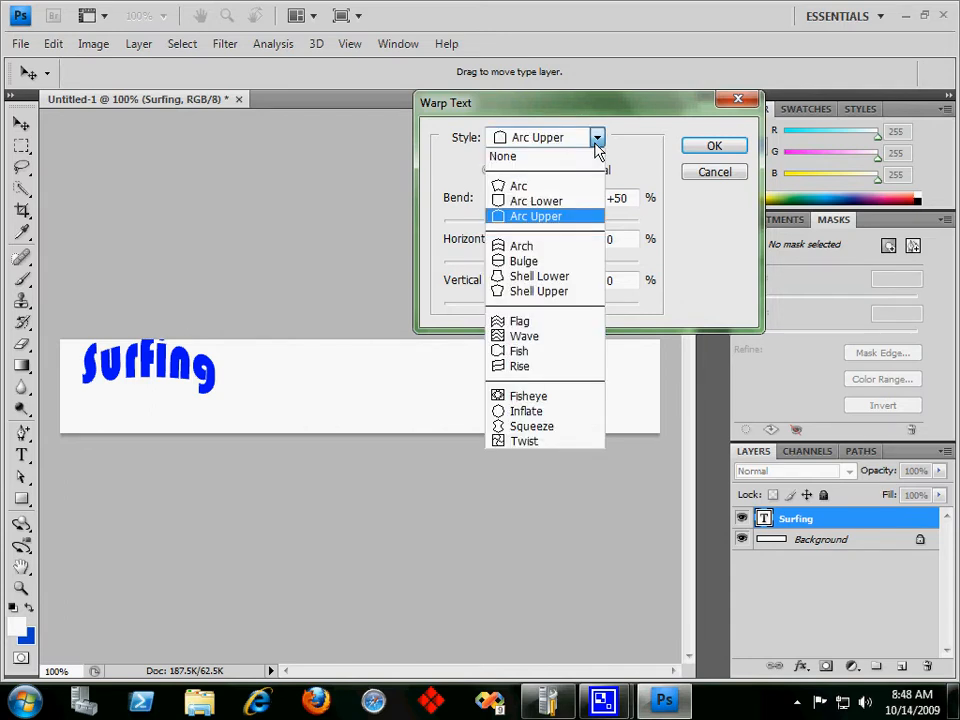
click(556, 322)
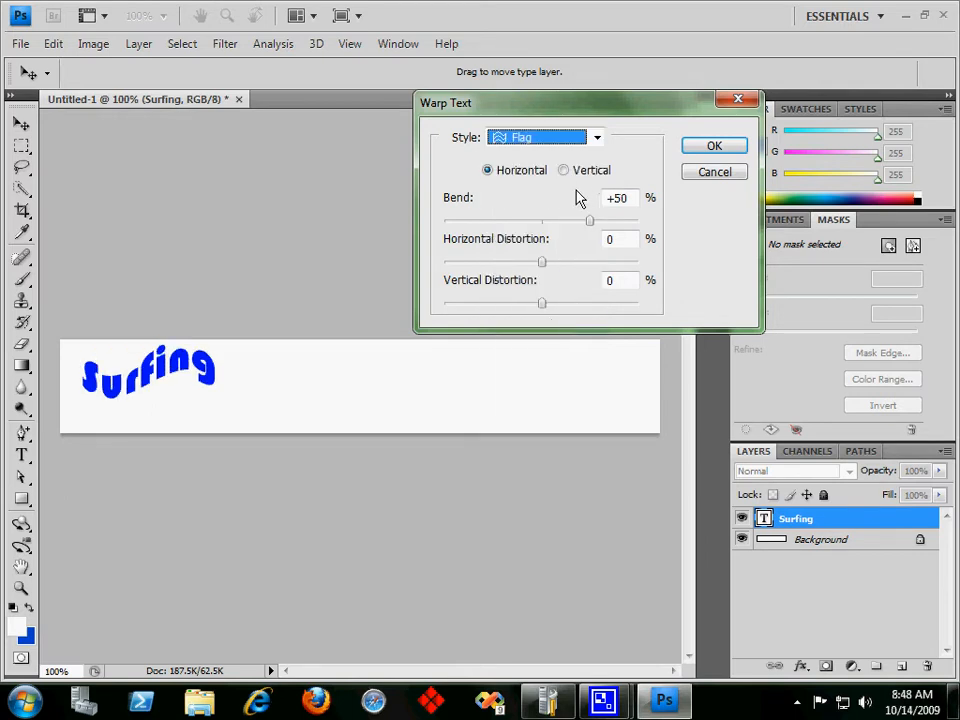
click(477, 221)
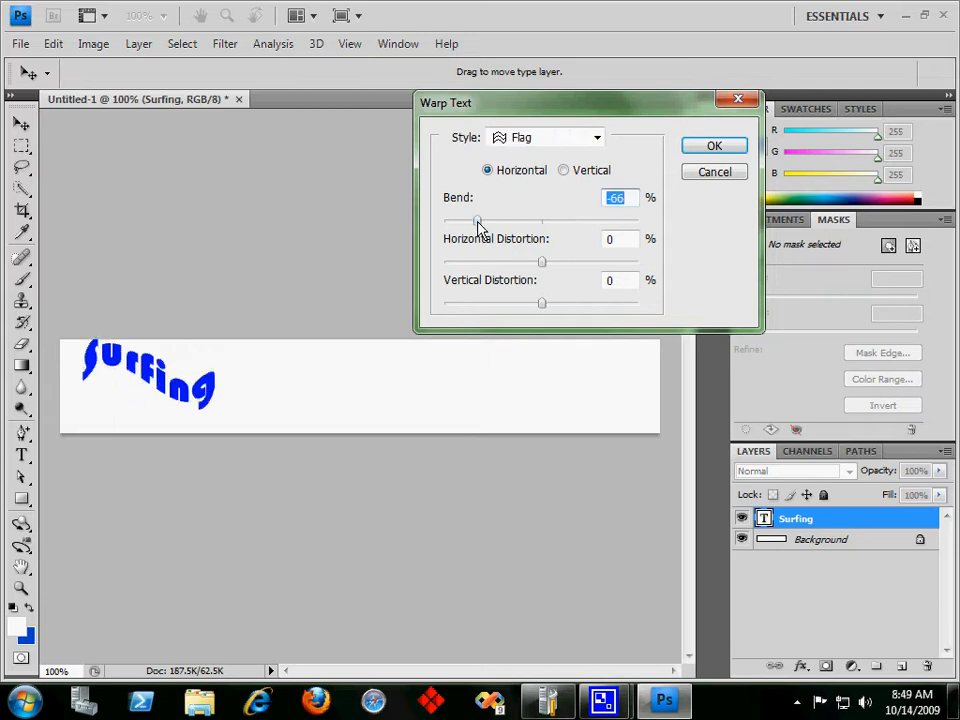
drag(479, 223, 508, 221)
- Set the warp's horizontal distortion to +20% and vertical distortion to 0%, and apply the warp
drag(566, 261, 588, 260)
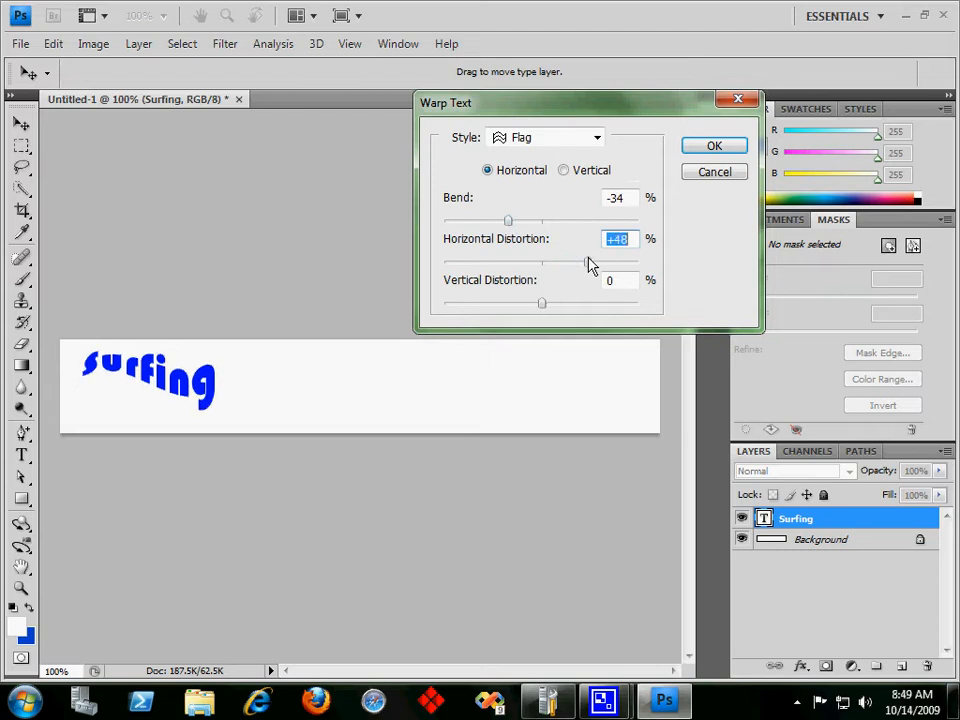
click(502, 262)
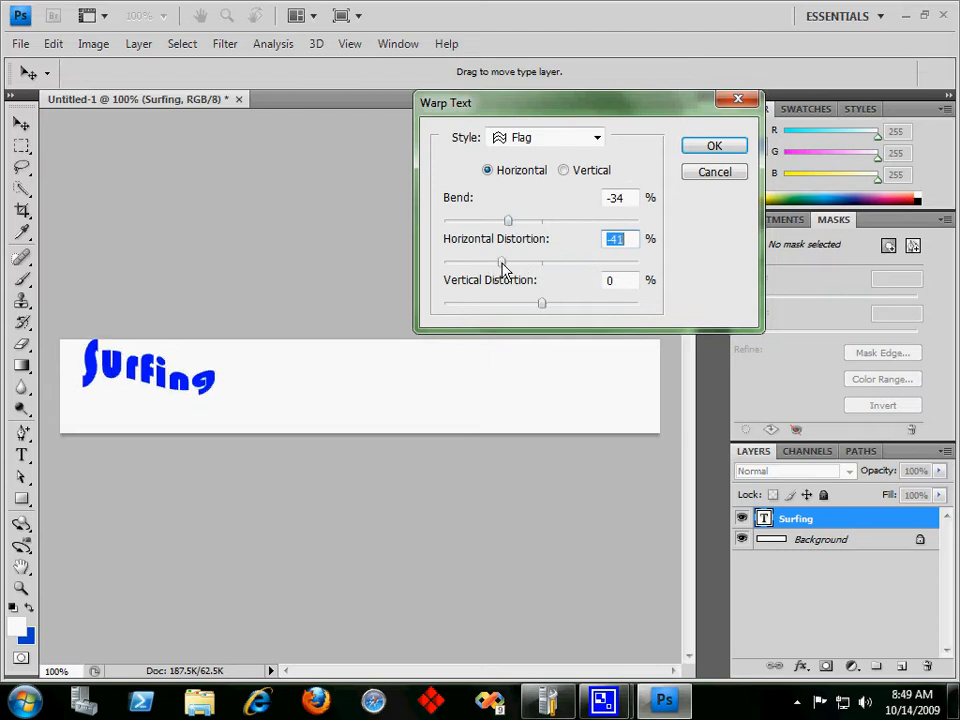
click(561, 264)
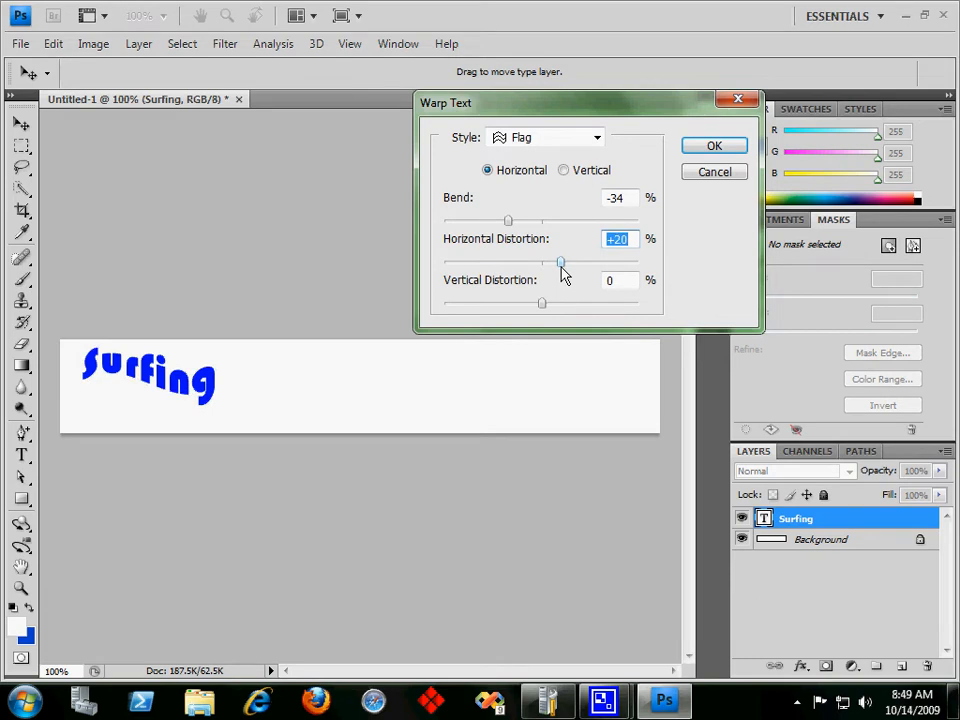
click(512, 304)
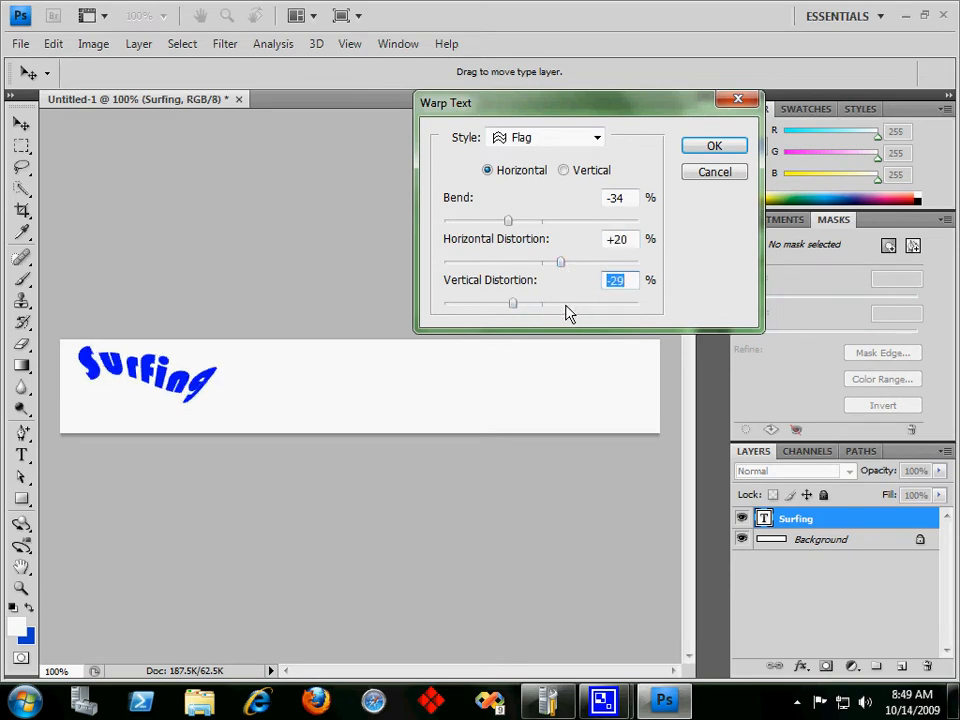
click(491, 303)
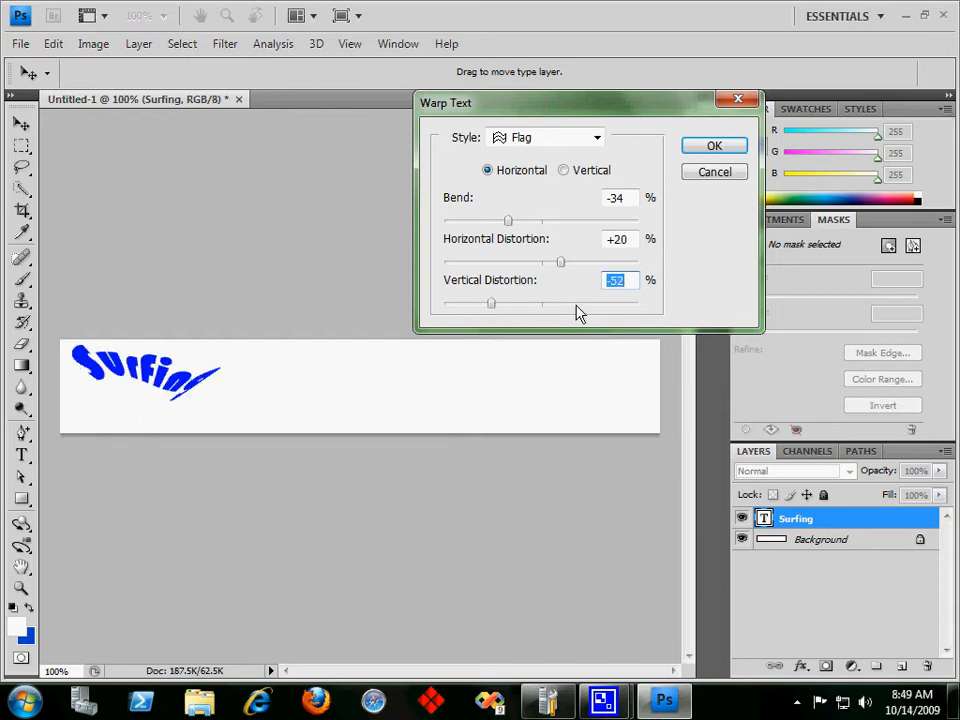
click(544, 306)
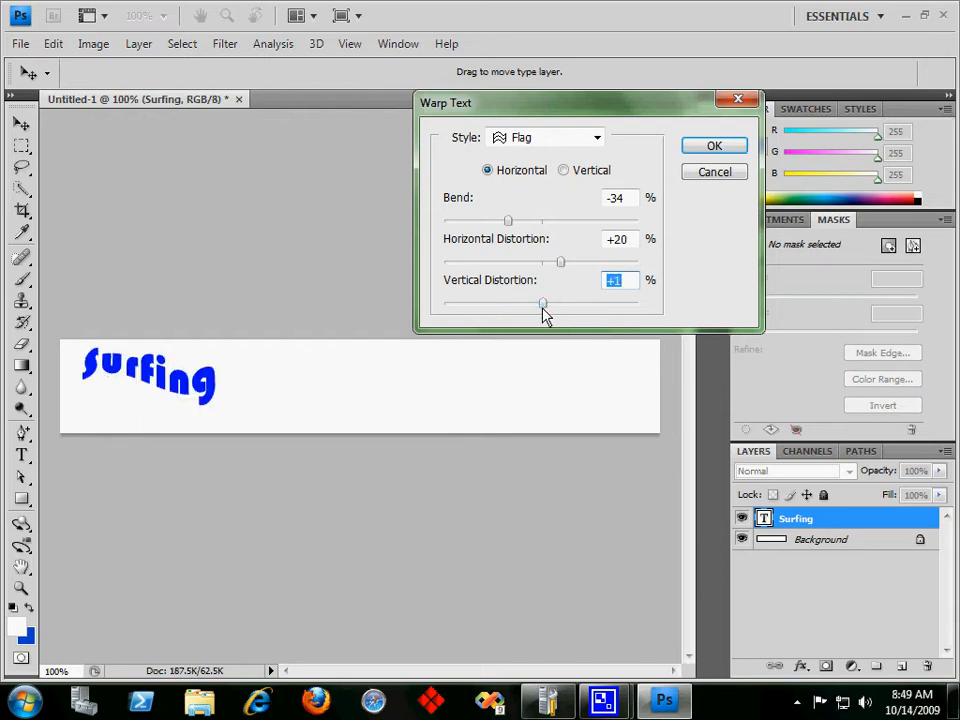
text(0)
click(700, 148)
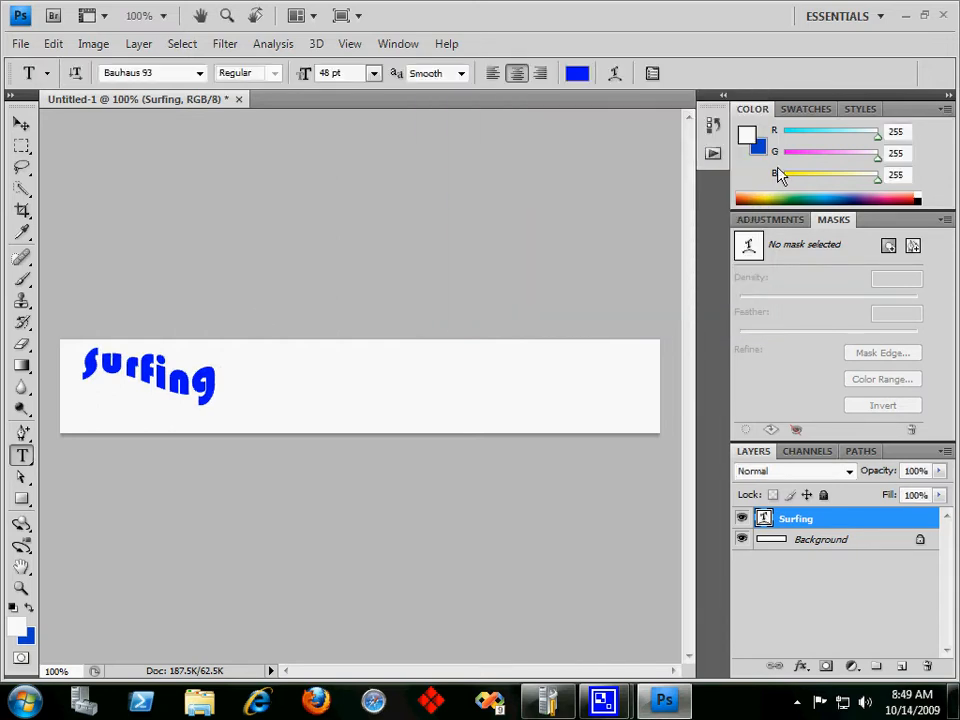
- Draw a new paragraph text box in the middle of the banner, beside the warped "Surfing" text
click(860, 545)
click(877, 525)
drag(270, 364, 423, 421)
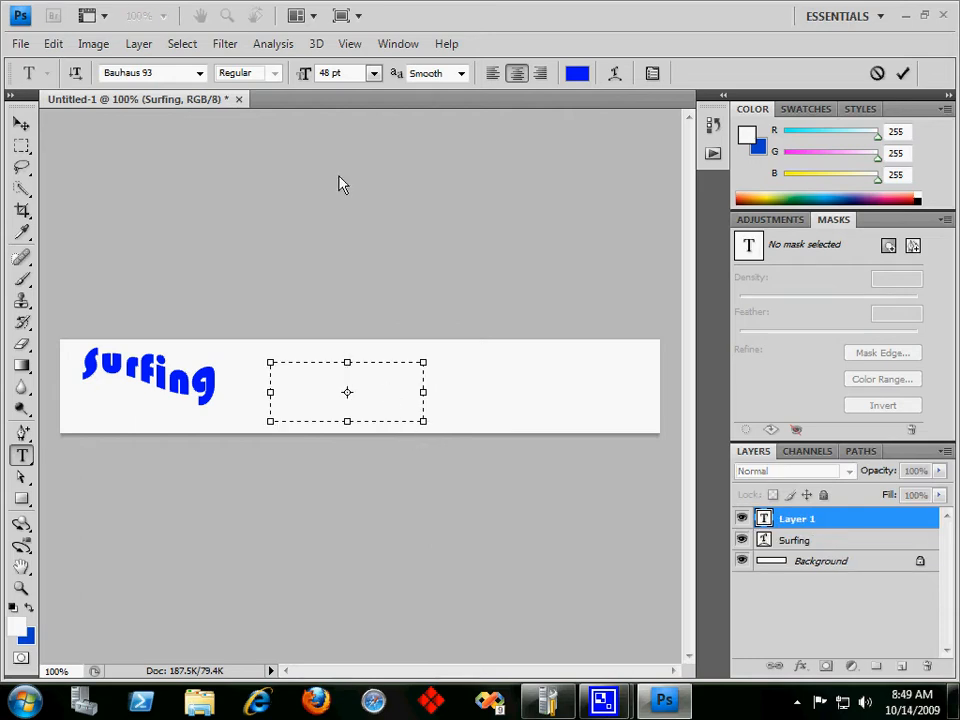
- Format the new text box with left alignment, 14 pt size and the Arial font
click(492, 75)
click(373, 73)
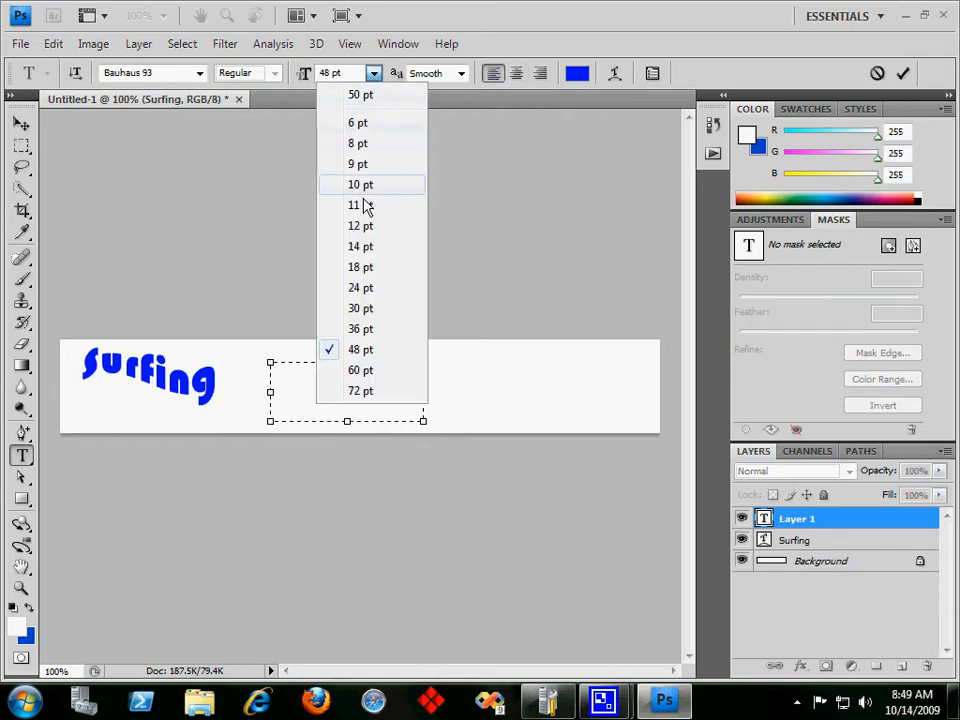
click(378, 250)
click(200, 73)
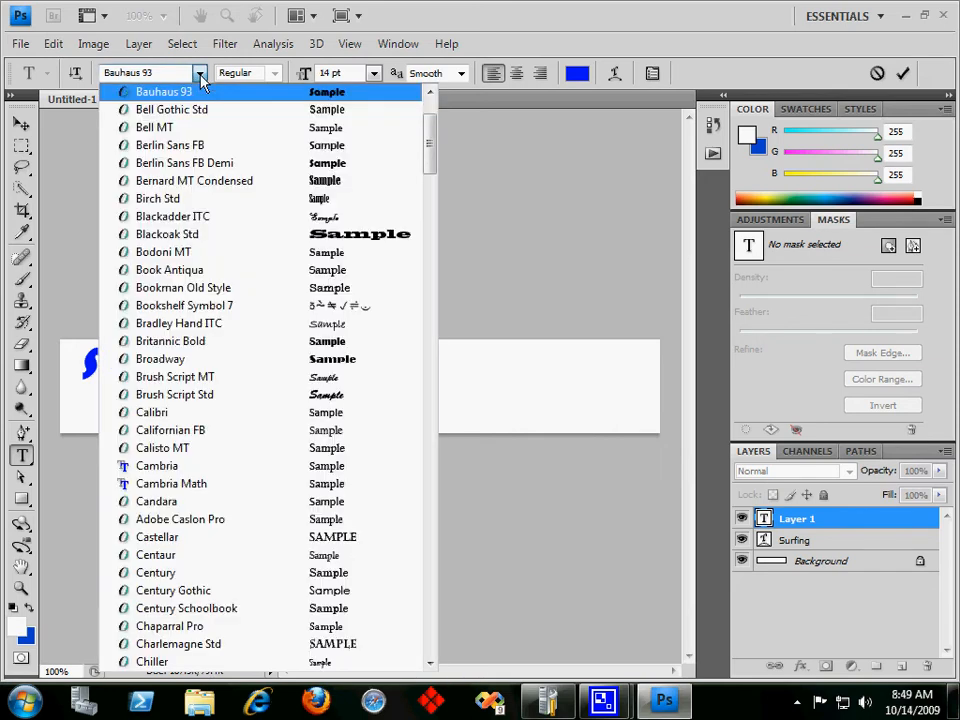
scroll(207, 95, up, 3)
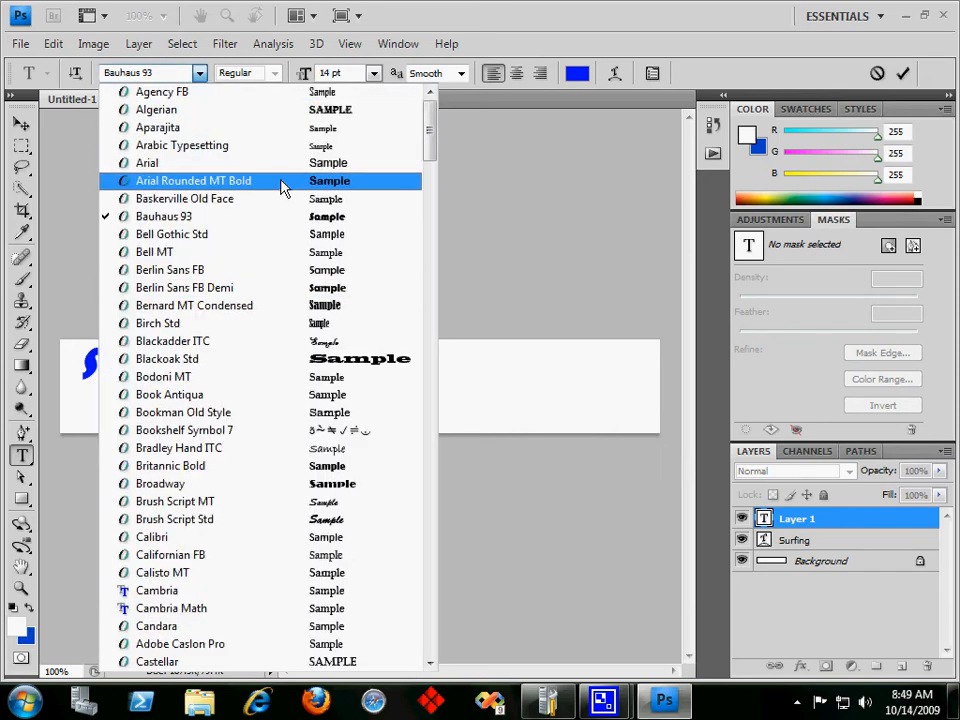
click(189, 163)
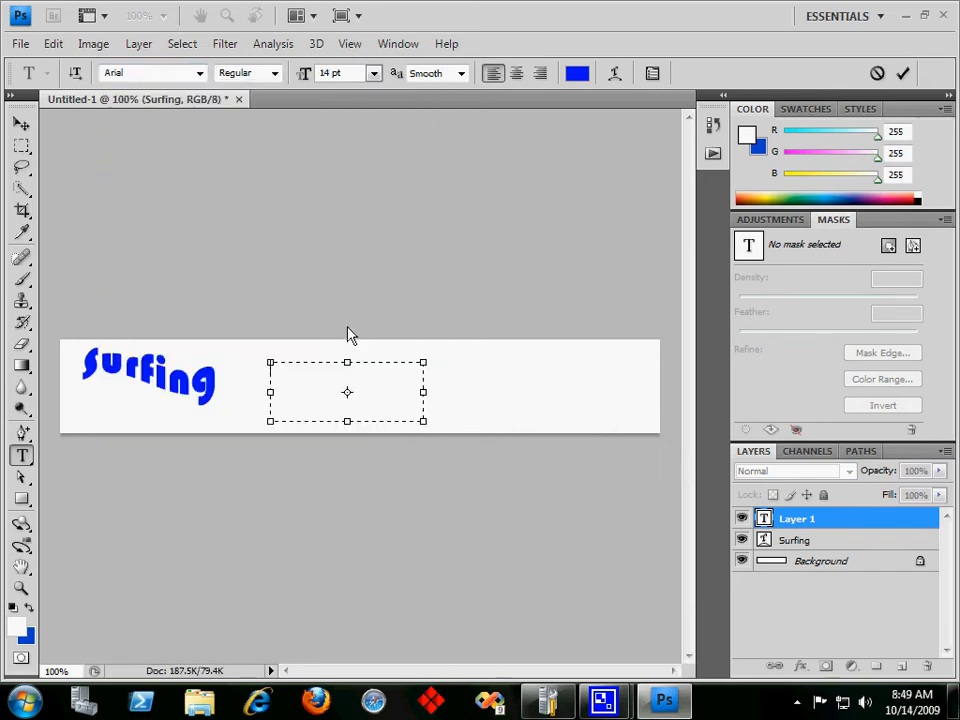
- Set the text color to near-black and enter "Surfing is a fun activity" and "Go out and Surf today" on two lines
click(576, 74)
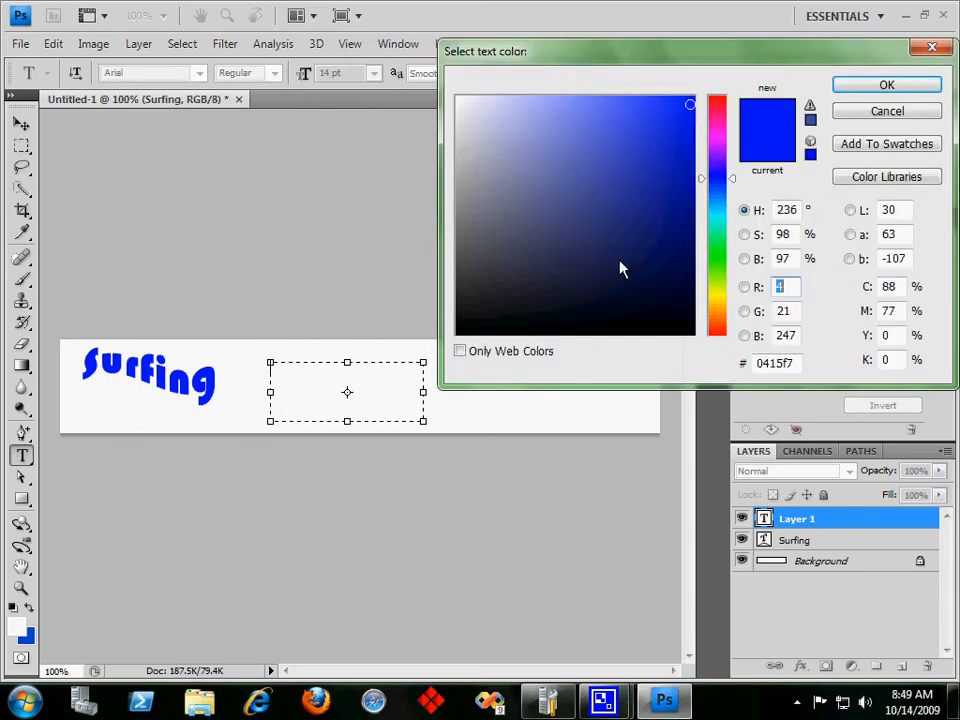
click(471, 328)
click(886, 85)
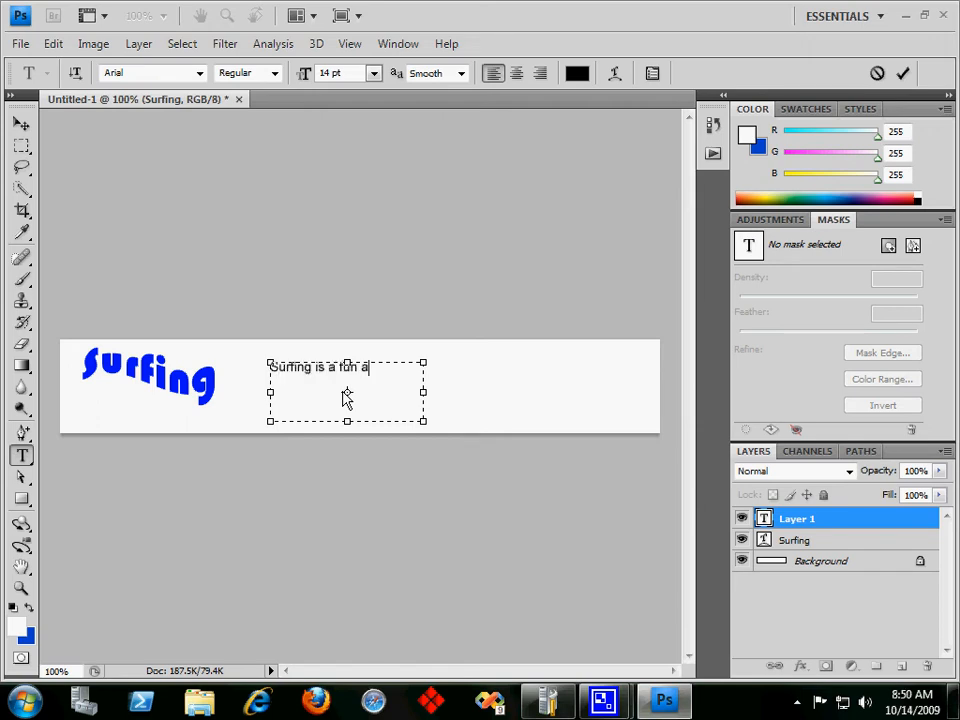
key(Return)
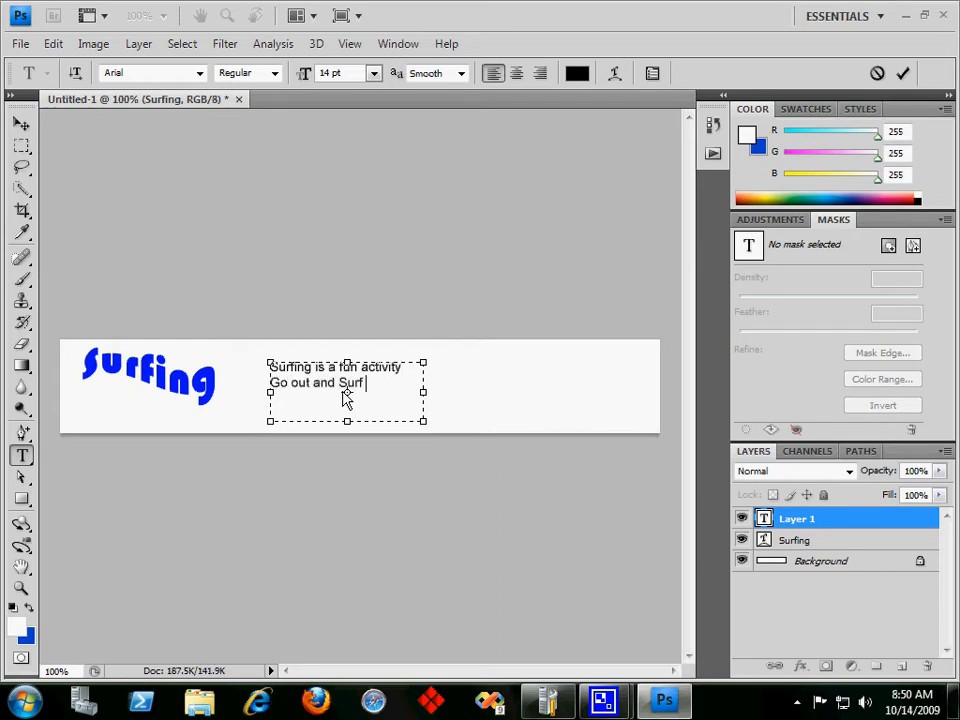
click(845, 545)
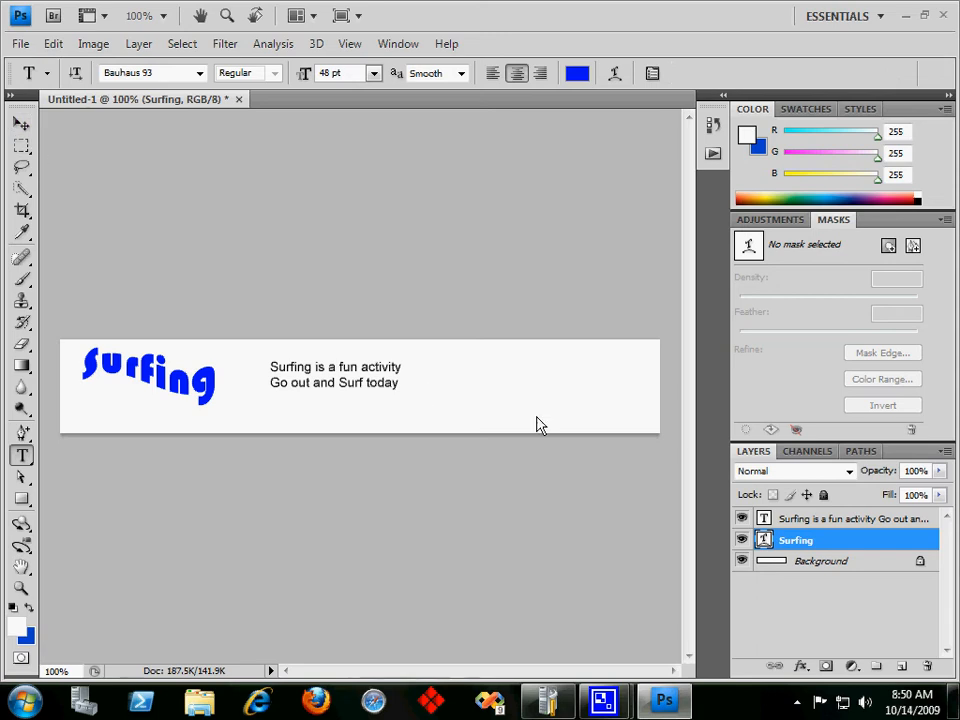
- Center-align the two-line text and move it into the banner's lower-right corner
click(785, 519)
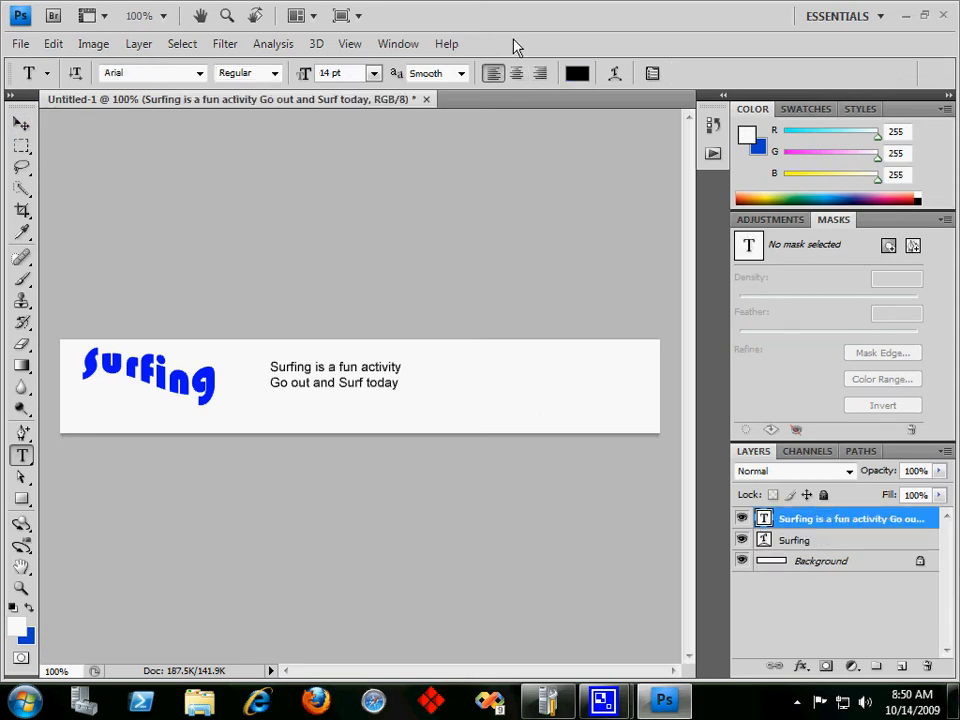
click(516, 79)
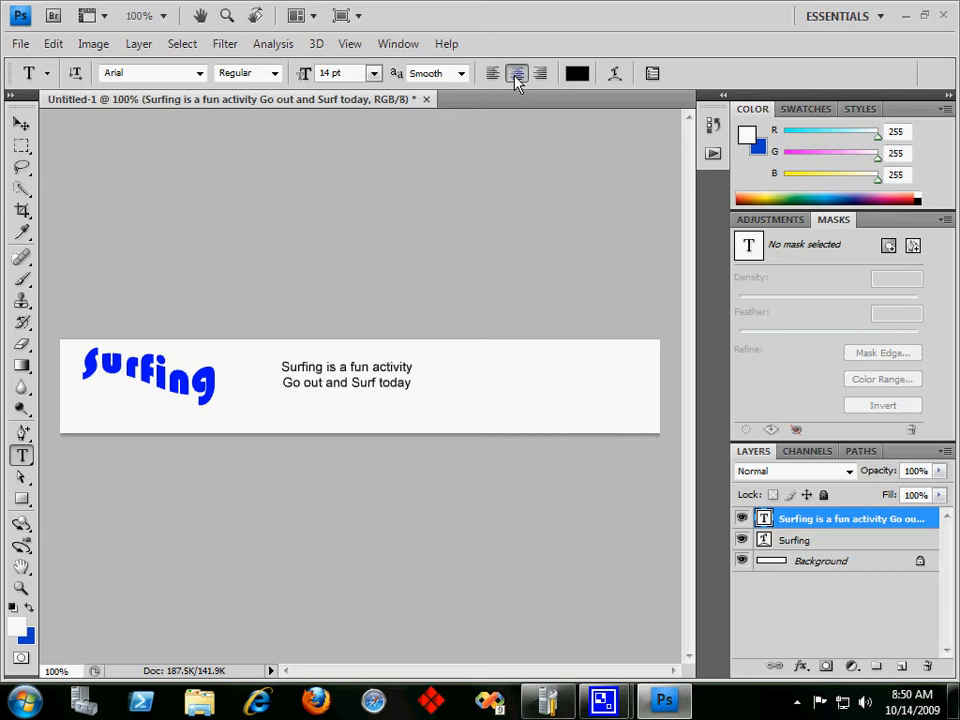
click(545, 77)
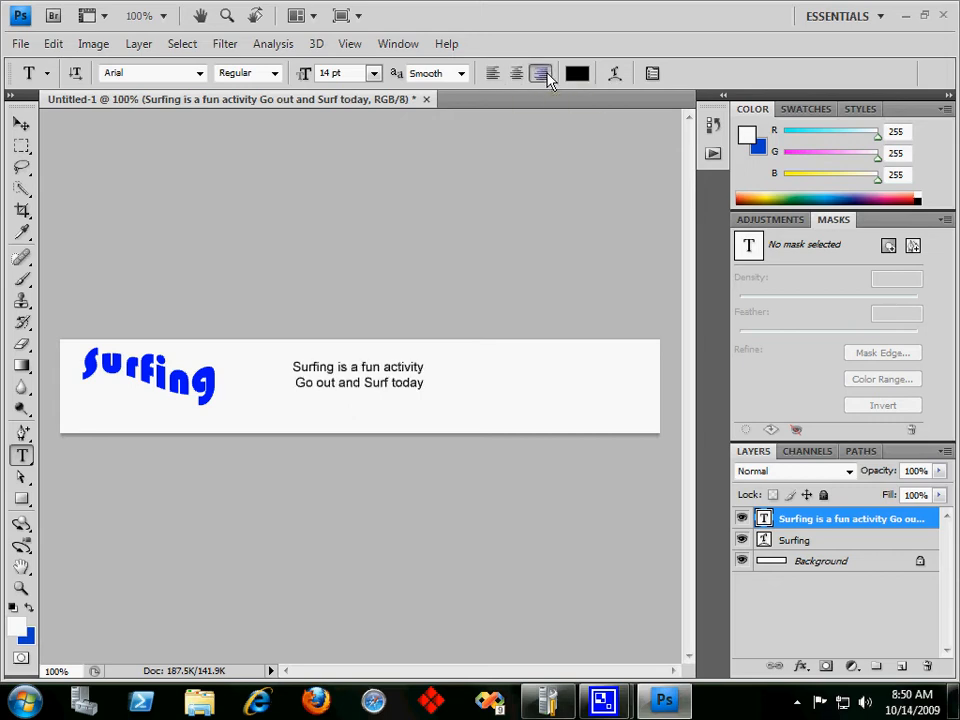
click(518, 78)
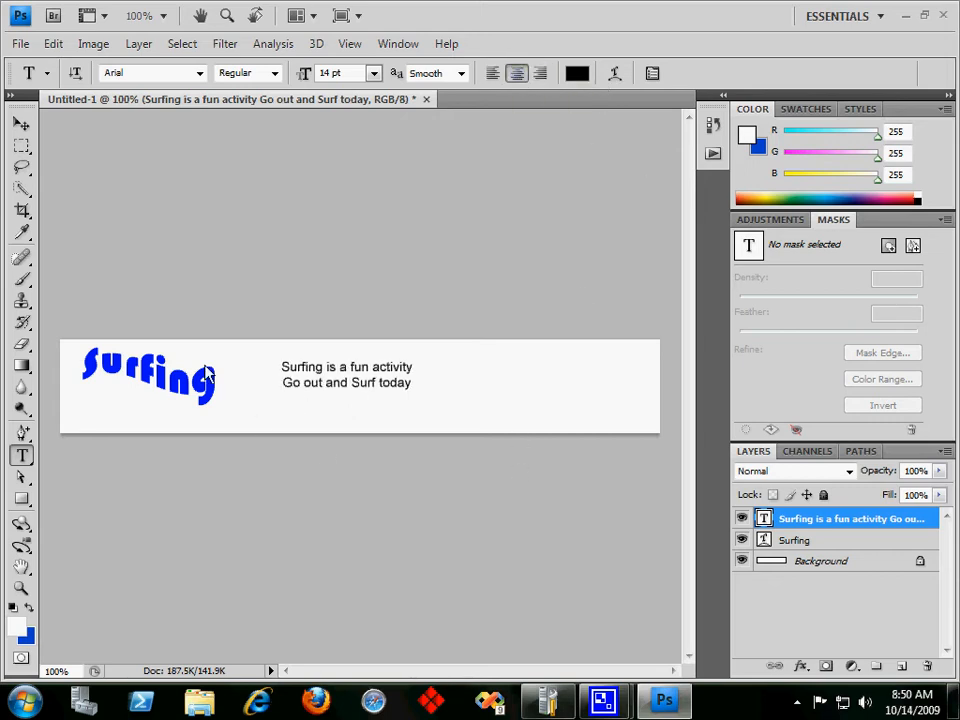
click(21, 122)
drag(361, 388, 575, 424)
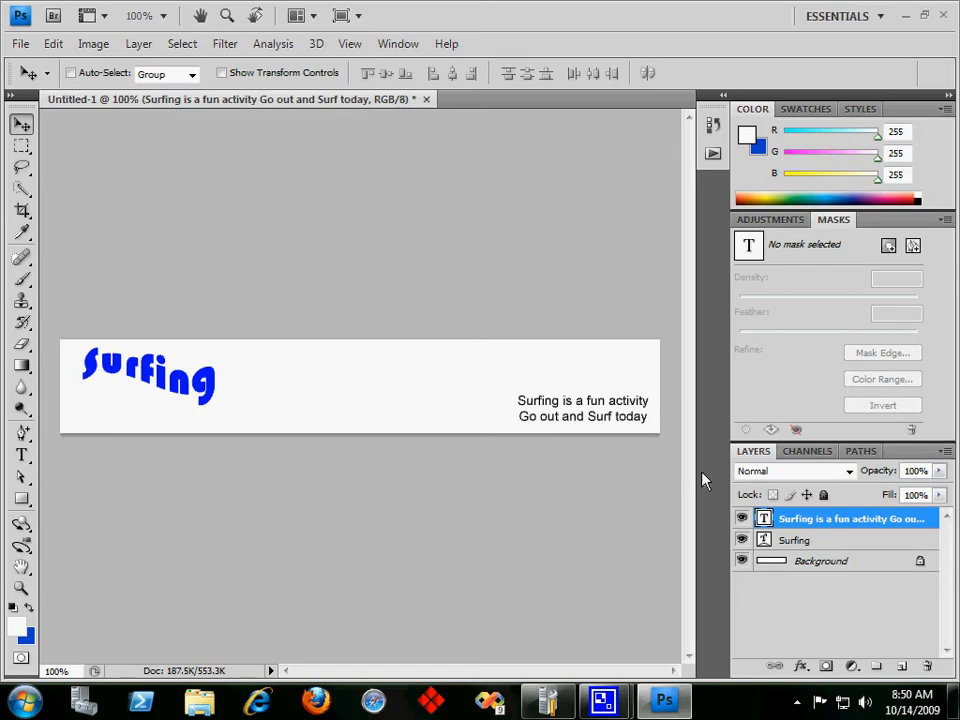
- Open the layer style settings for the "Surfing" text layer, keeping the warped text in view
click(825, 542)
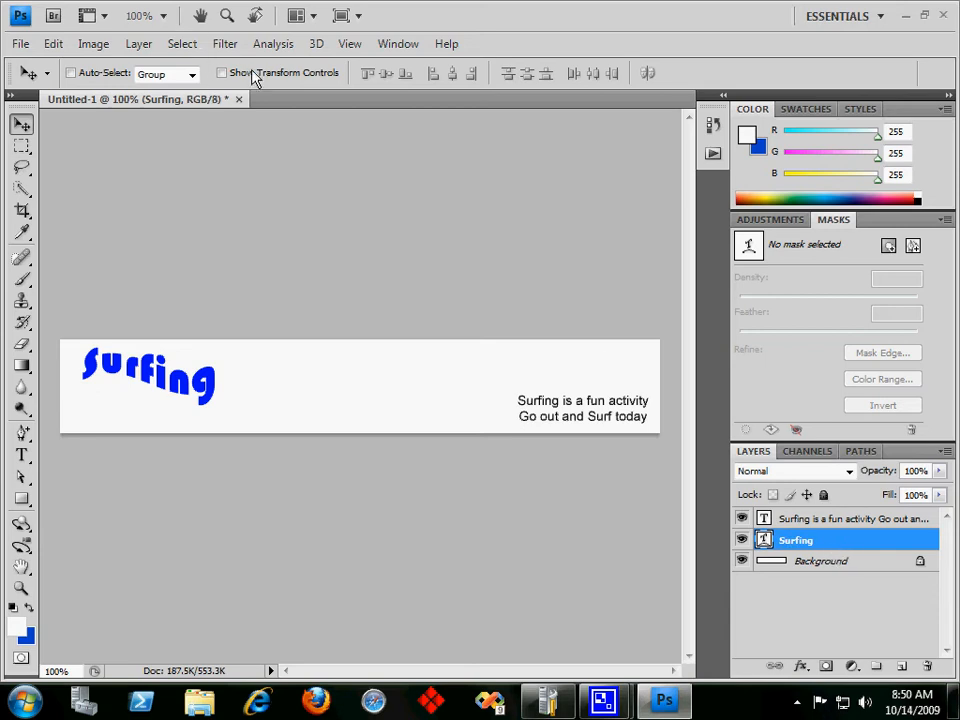
click(139, 44)
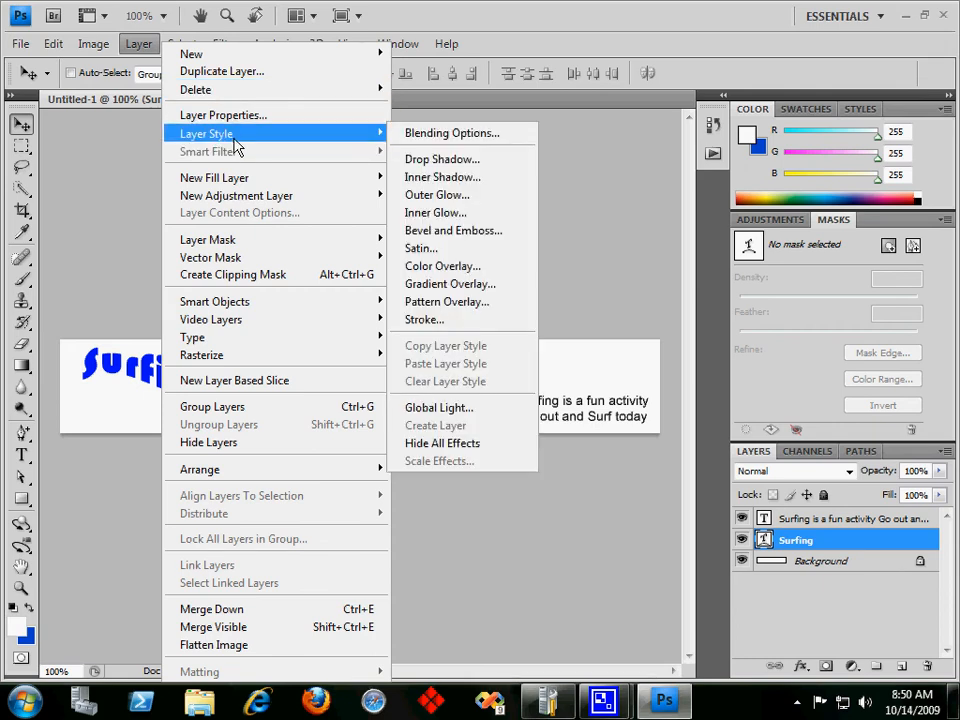
click(878, 540)
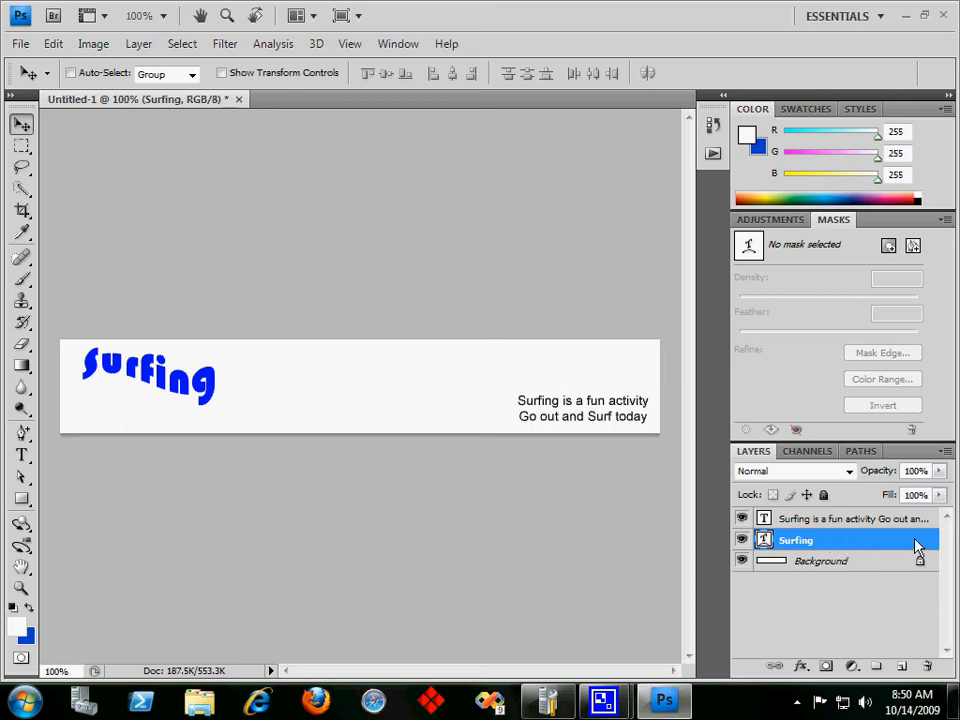
double_click(918, 545)
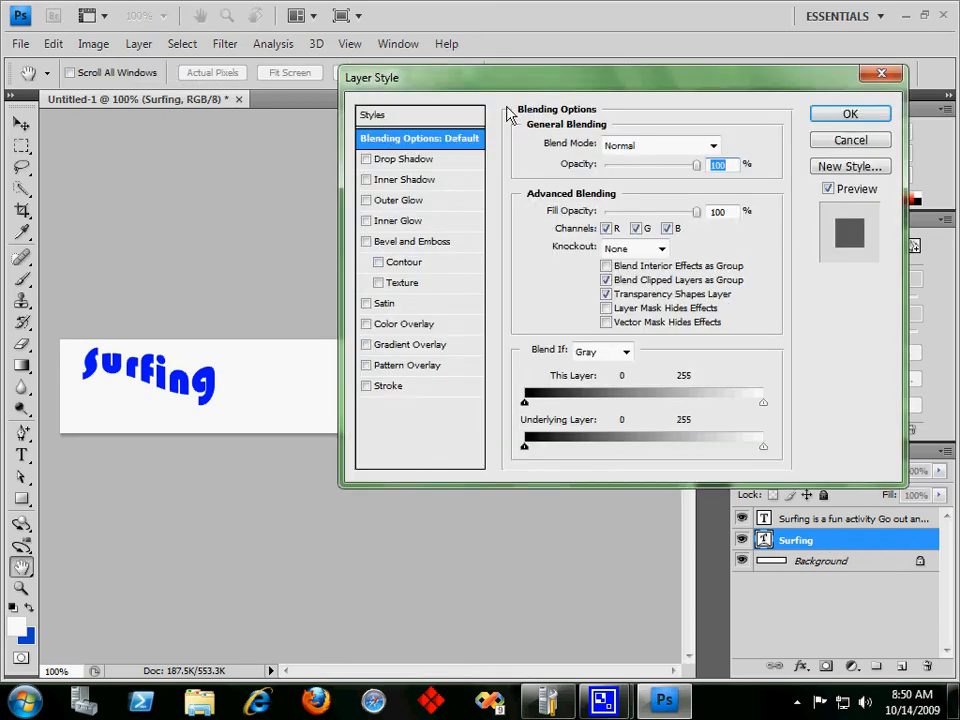
drag(522, 80, 460, 82)
- Try the Drop Shadow and Outer Glow effects on the "Surfing" text and turn both off again
click(304, 160)
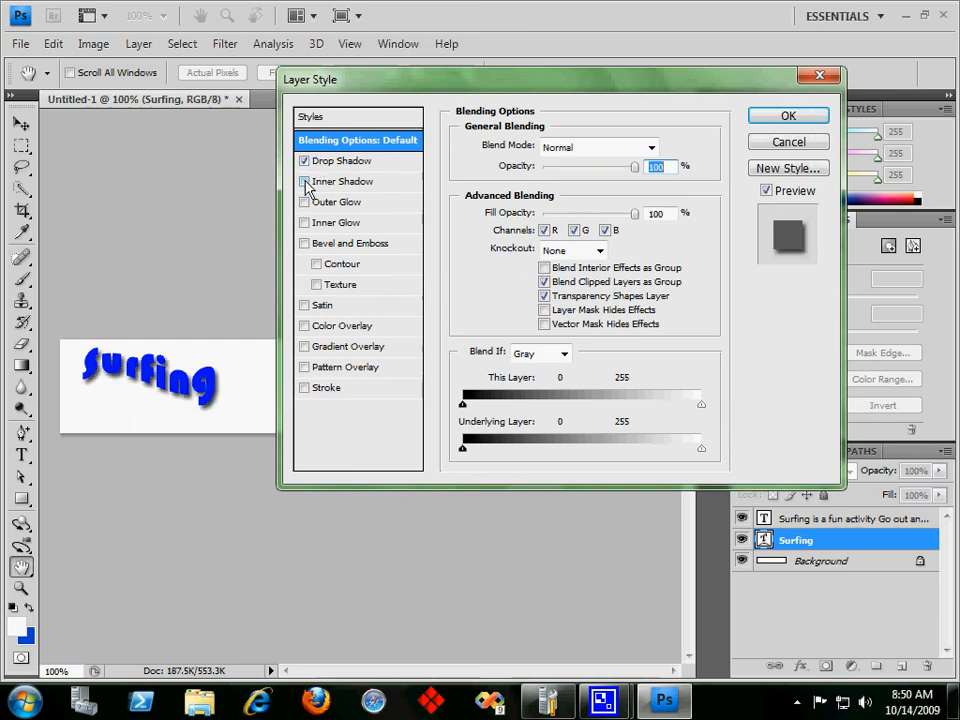
click(304, 203)
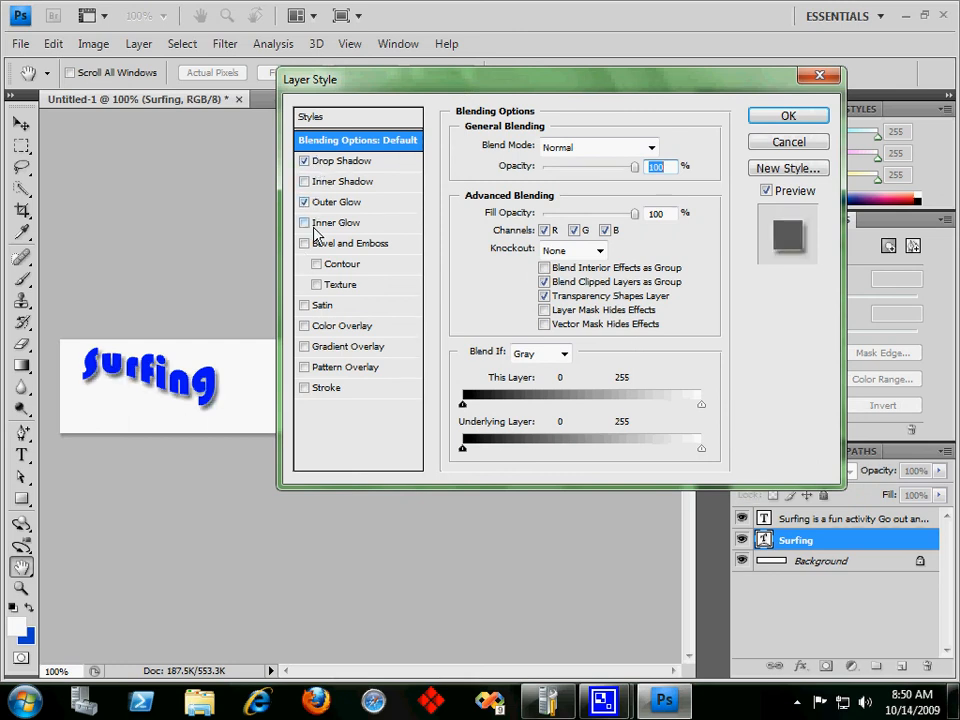
click(304, 160)
click(304, 202)
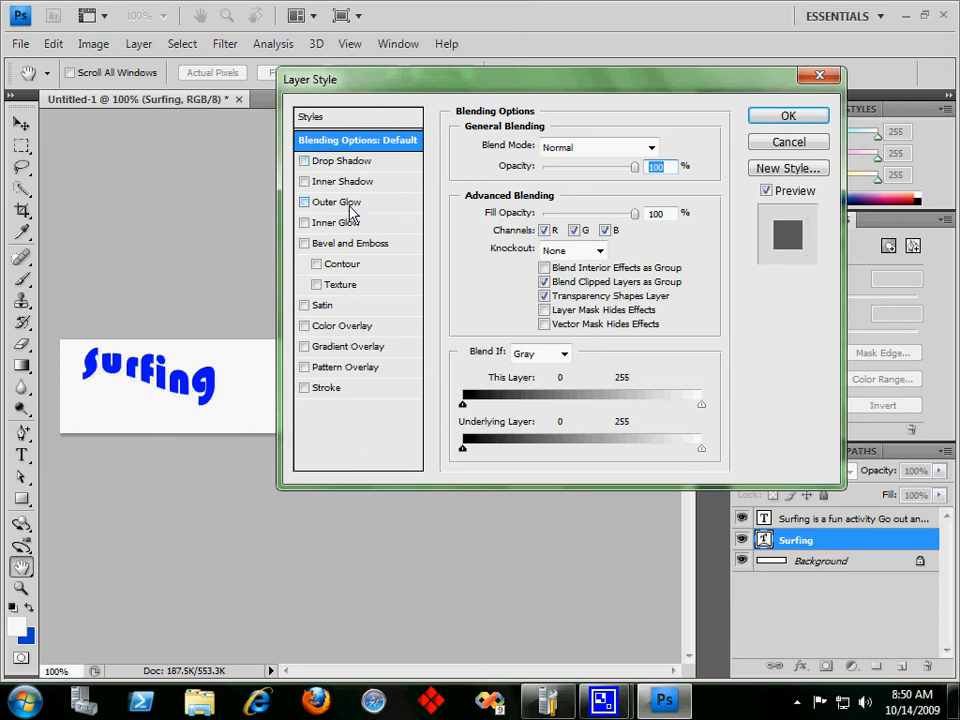
- Add a Stroke effect to the "Surfing" text and pick an orange stroke color, #f2a23b
click(305, 390)
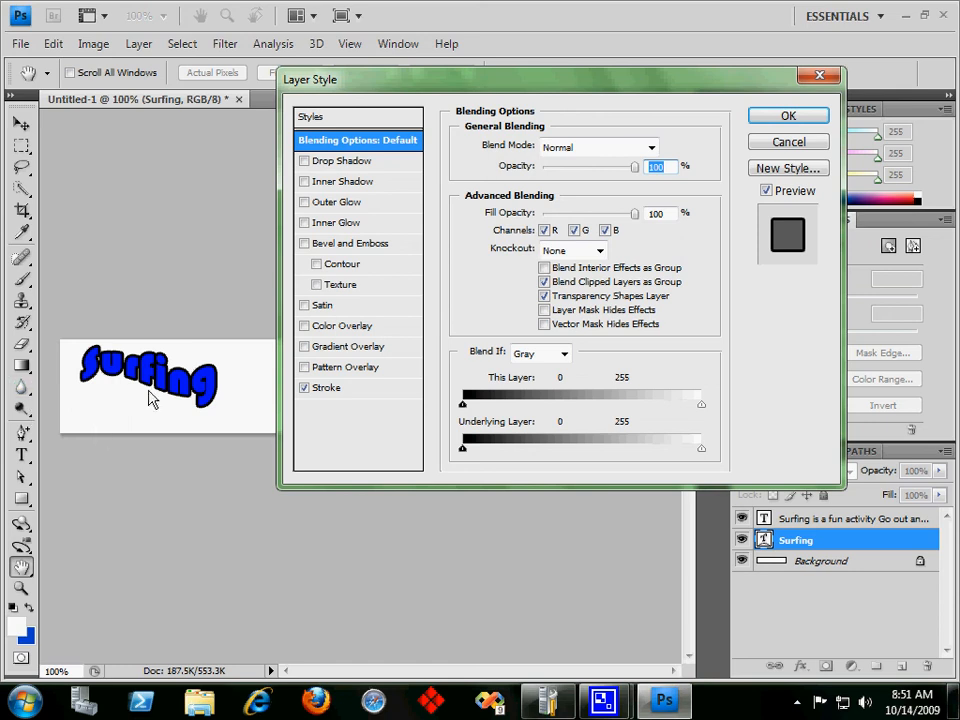
click(342, 392)
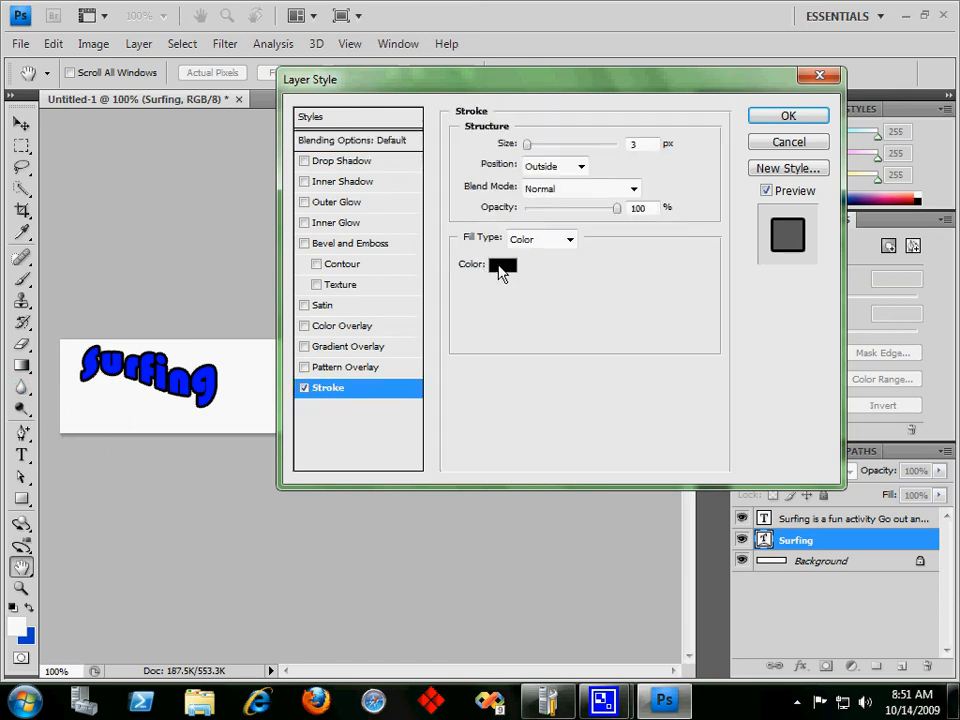
click(501, 266)
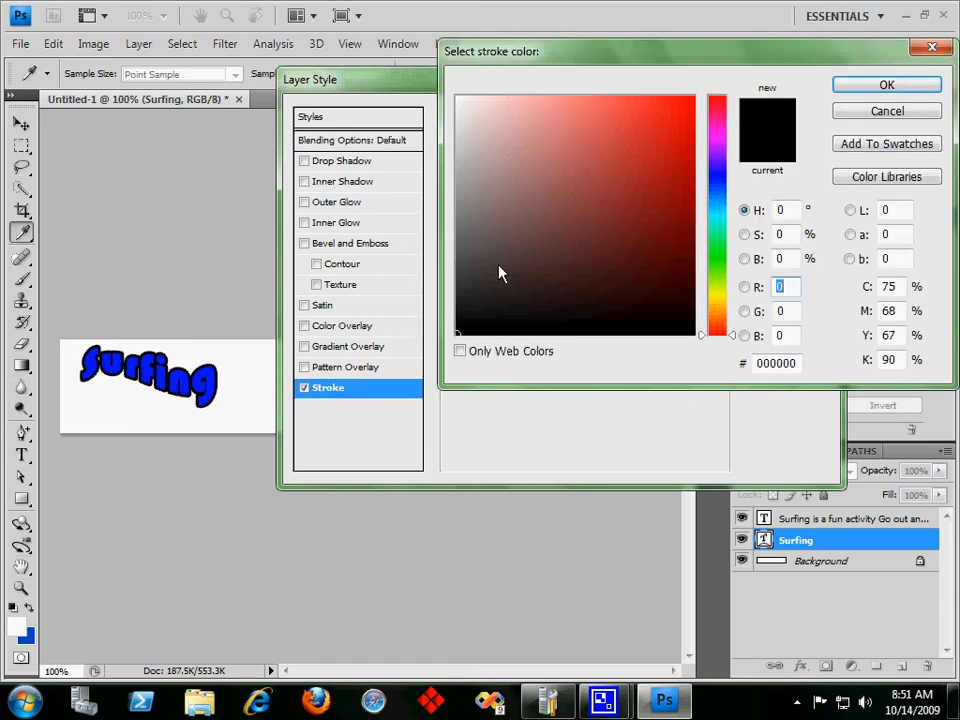
click(718, 246)
click(718, 291)
click(645, 146)
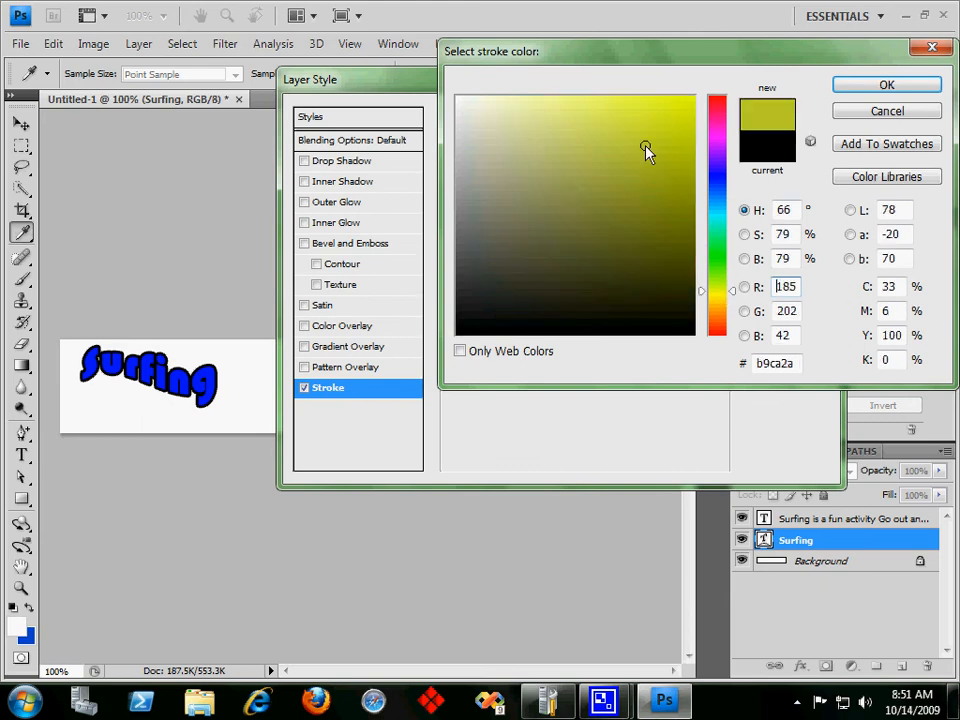
click(718, 313)
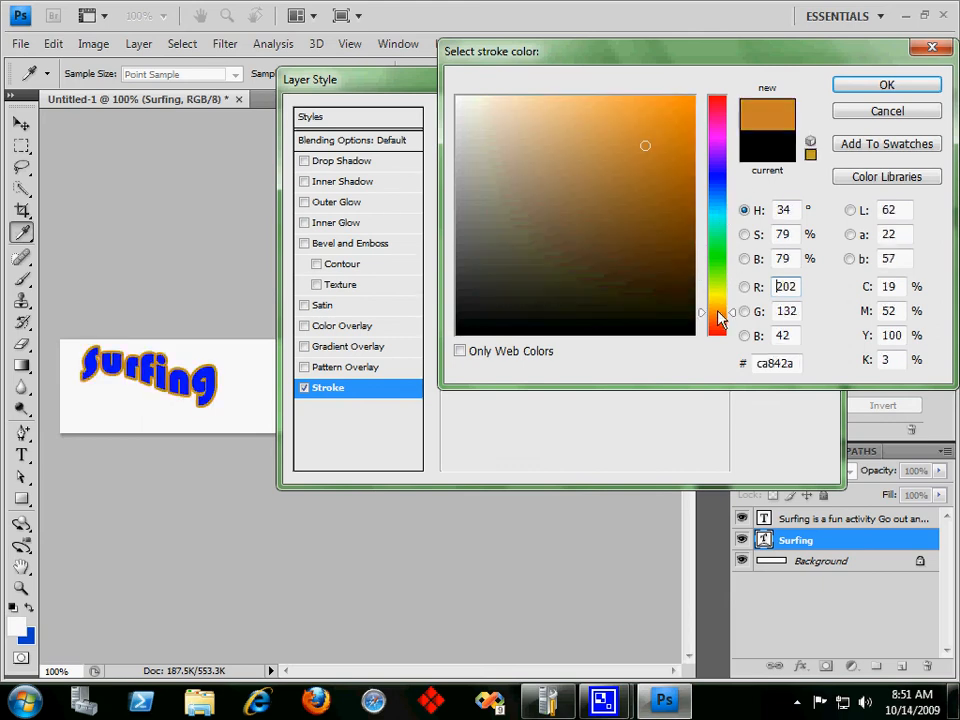
drag(667, 185, 639, 110)
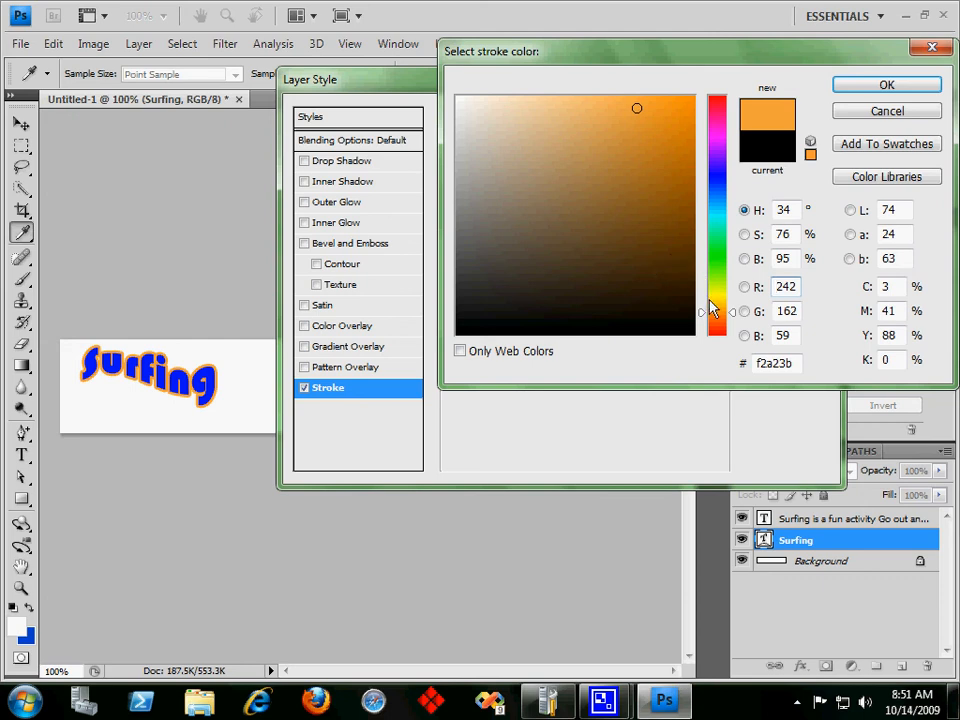
- Set the stroke color of the "Surfing" text to golden yellow, #f0c144
click(561, 108)
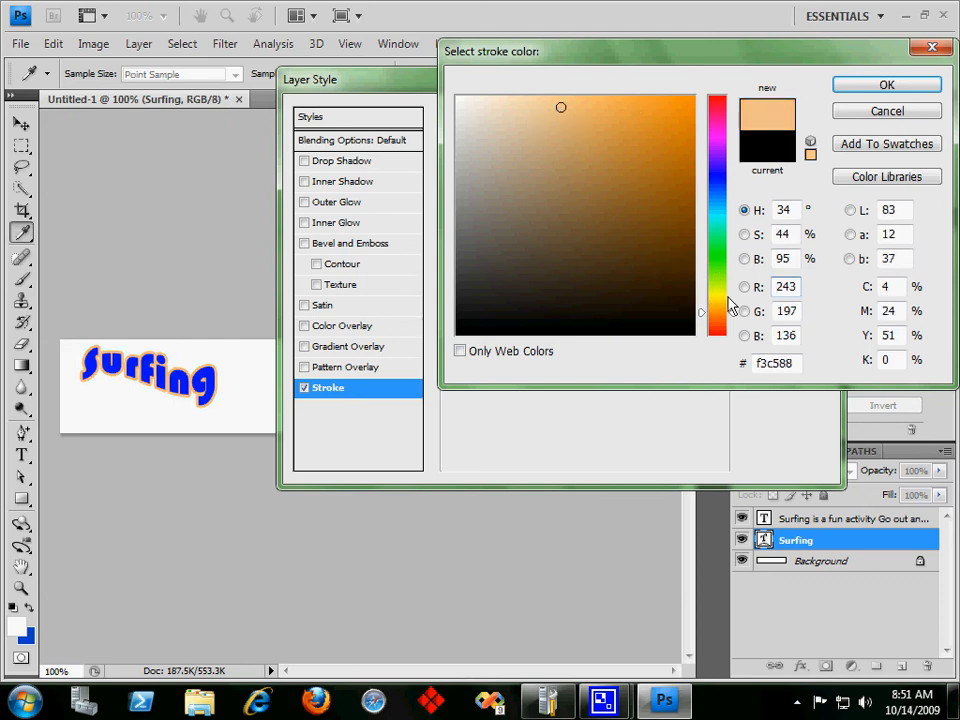
click(728, 298)
click(643, 160)
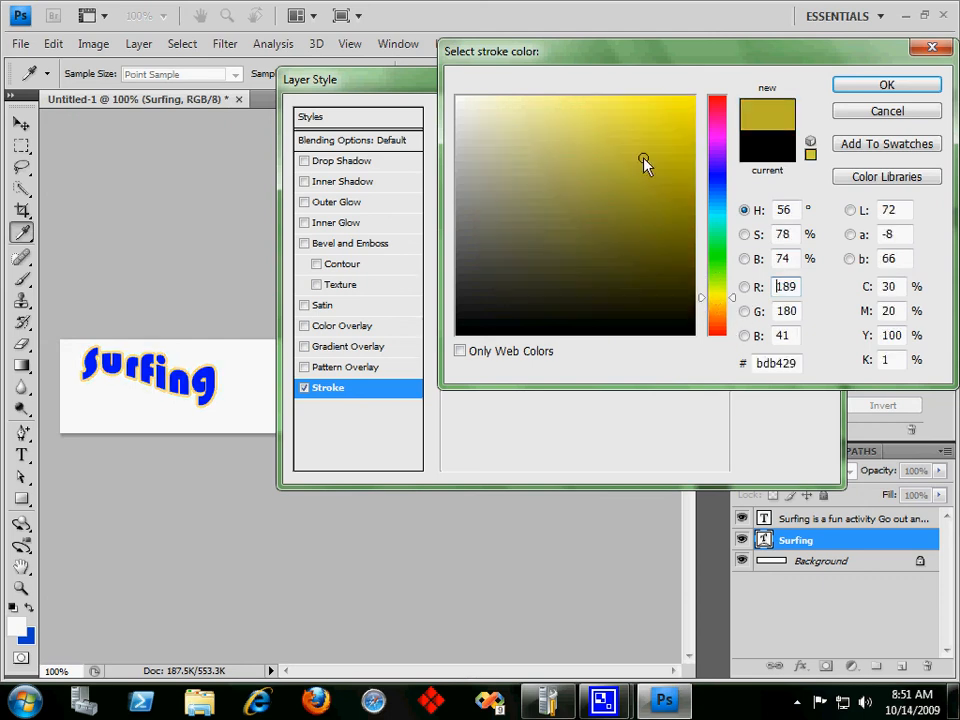
mouse_move(624, 133)
mouse_down()
mouse_move(614, 108)
mouse_move(525, 110)
mouse_up()
click(726, 316)
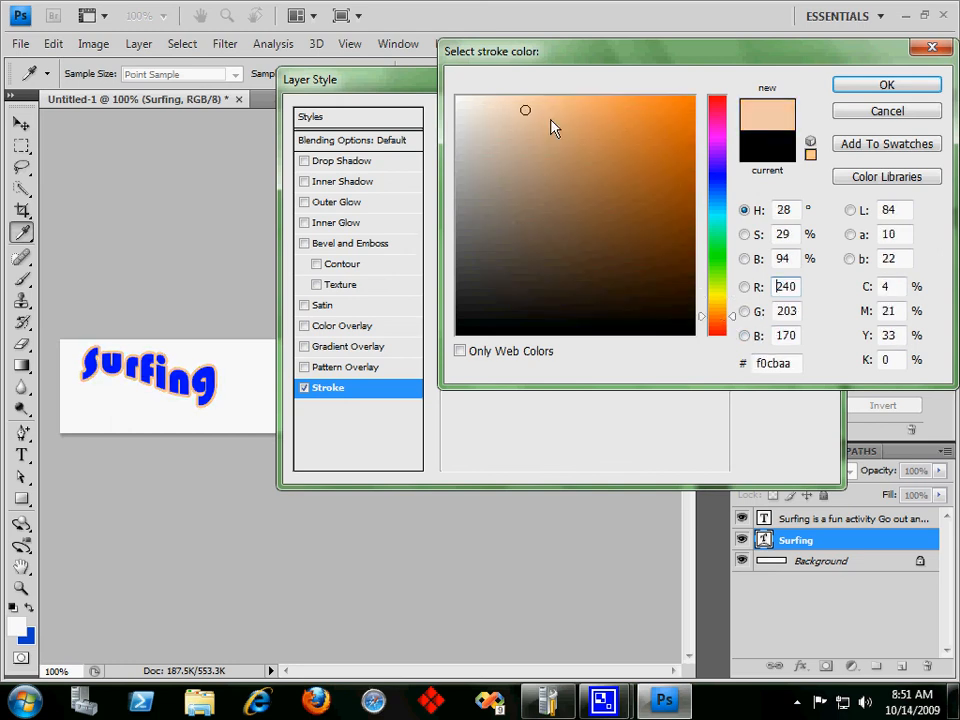
drag(726, 316, 726, 306)
mouse_move(570, 125)
mouse_down()
mouse_move(566, 113)
mouse_move(591, 113)
mouse_up()
click(614, 111)
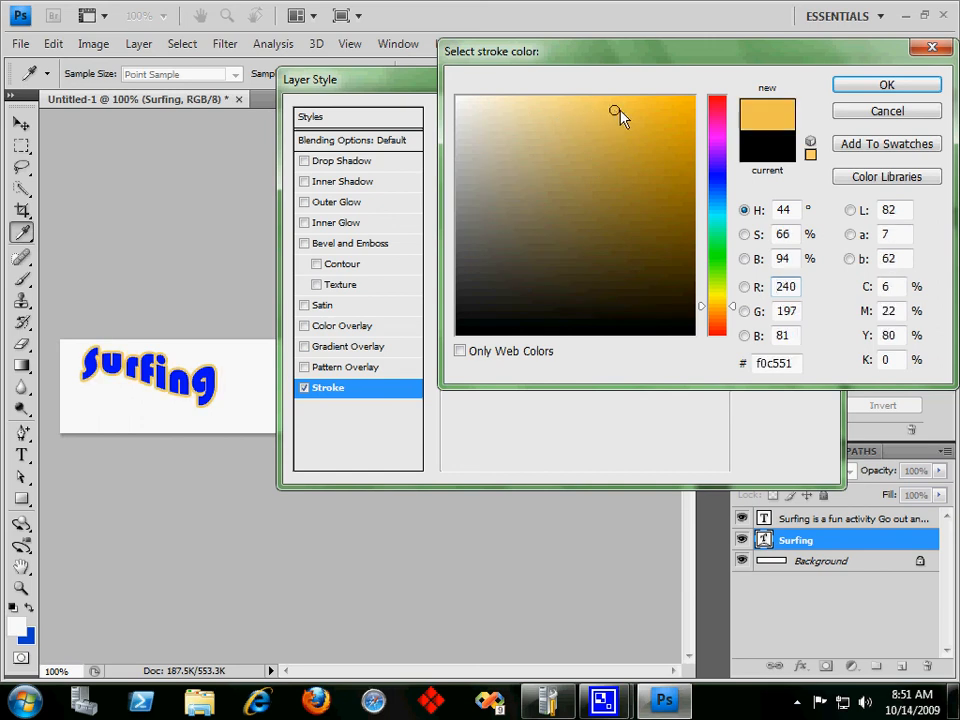
click(627, 111)
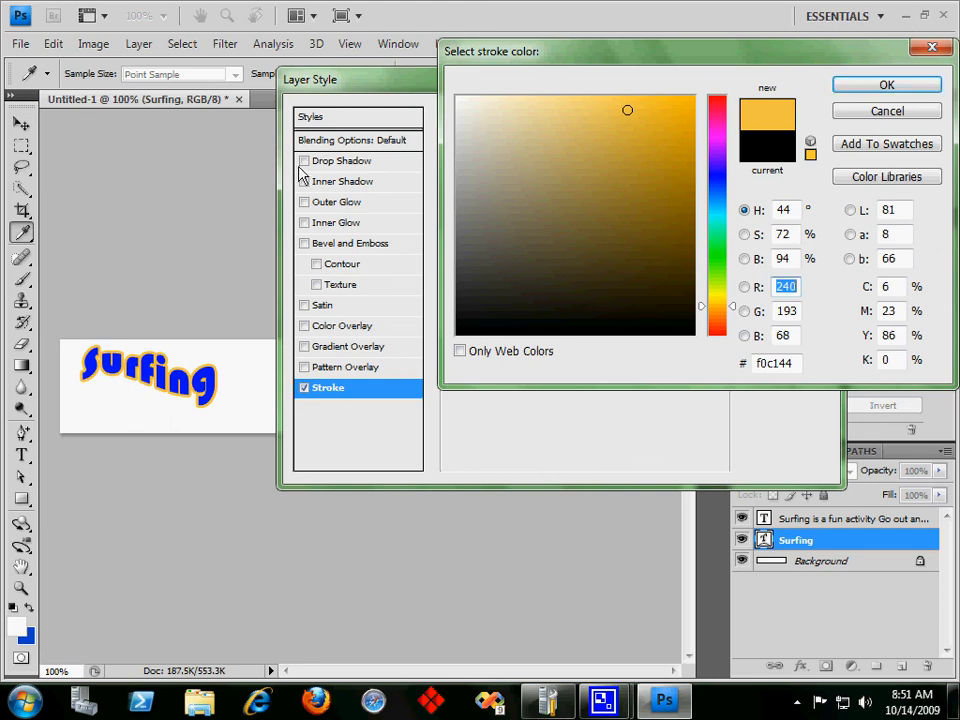
click(887, 86)
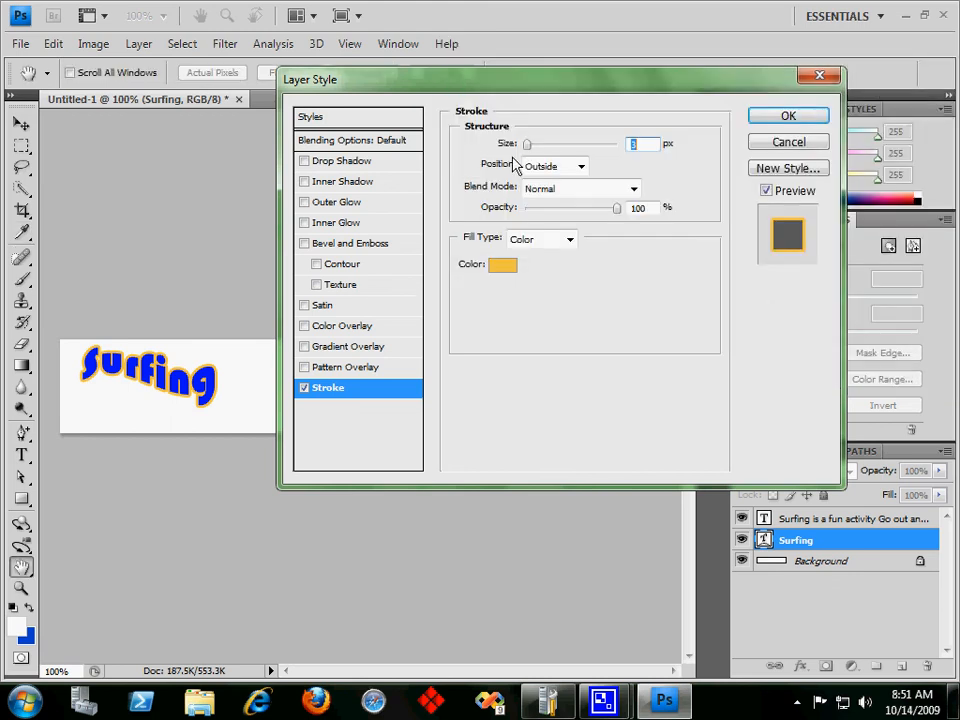
- Add a drop shadow with a 7 px distance to the "Surfing" text and shift the text slightly left in the banner
click(304, 161)
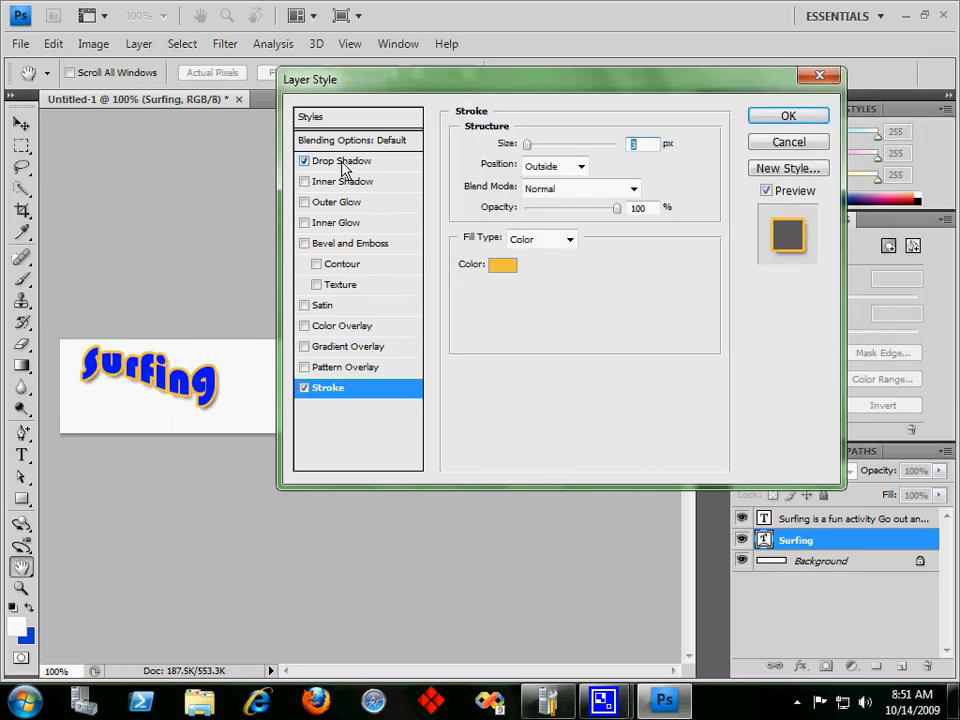
click(343, 163)
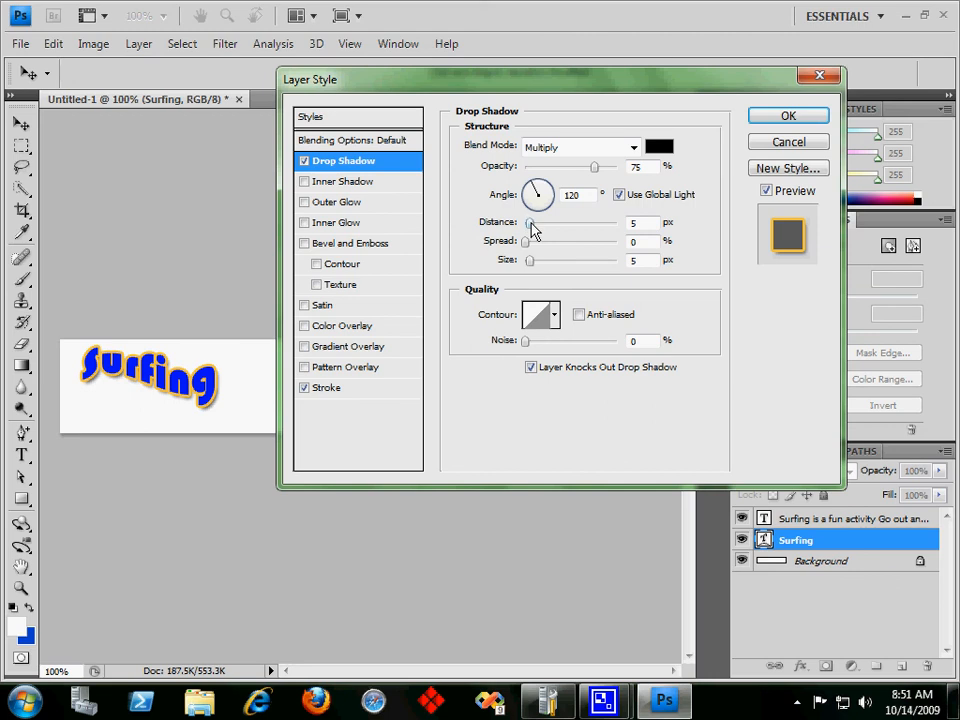
drag(533, 229, 534, 231)
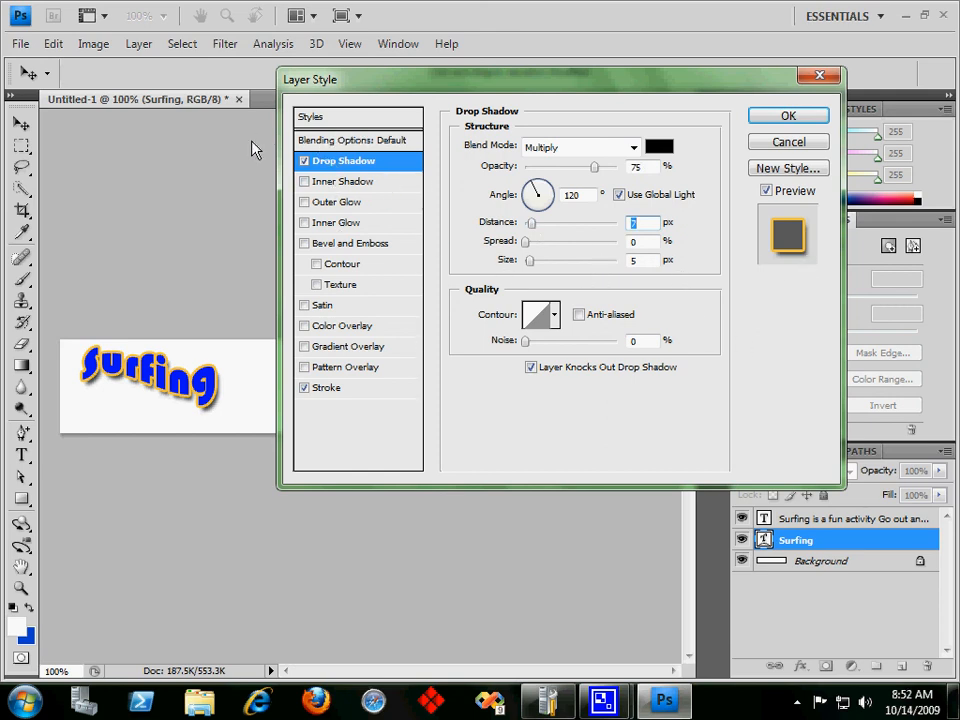
click(778, 116)
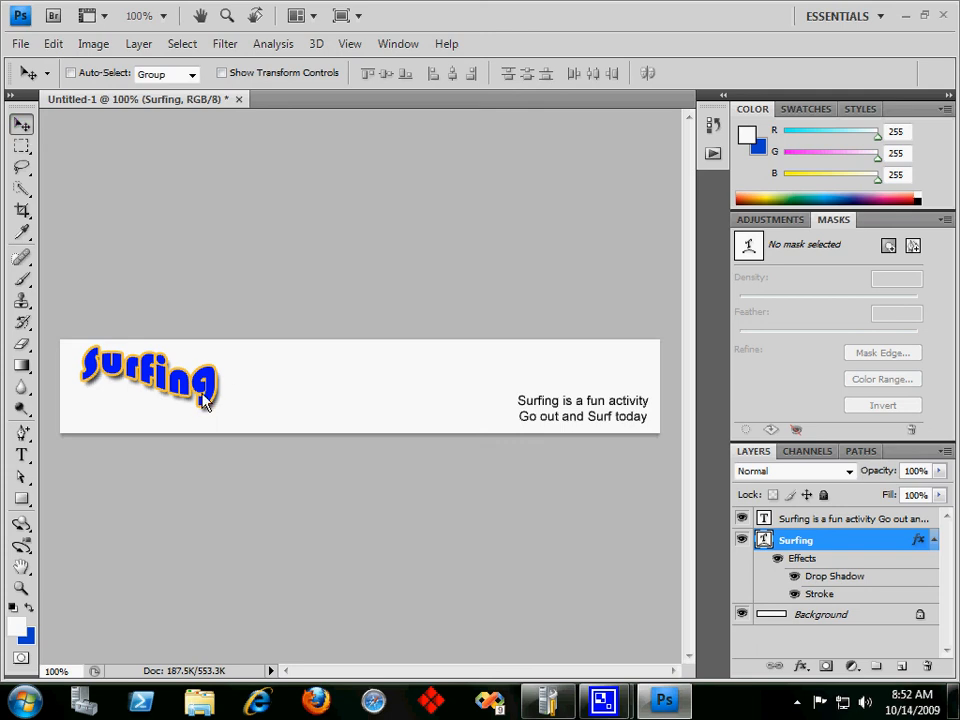
mouse_move(213, 386)
mouse_down()
mouse_move(193, 390)
mouse_move(203, 396)
mouse_up()
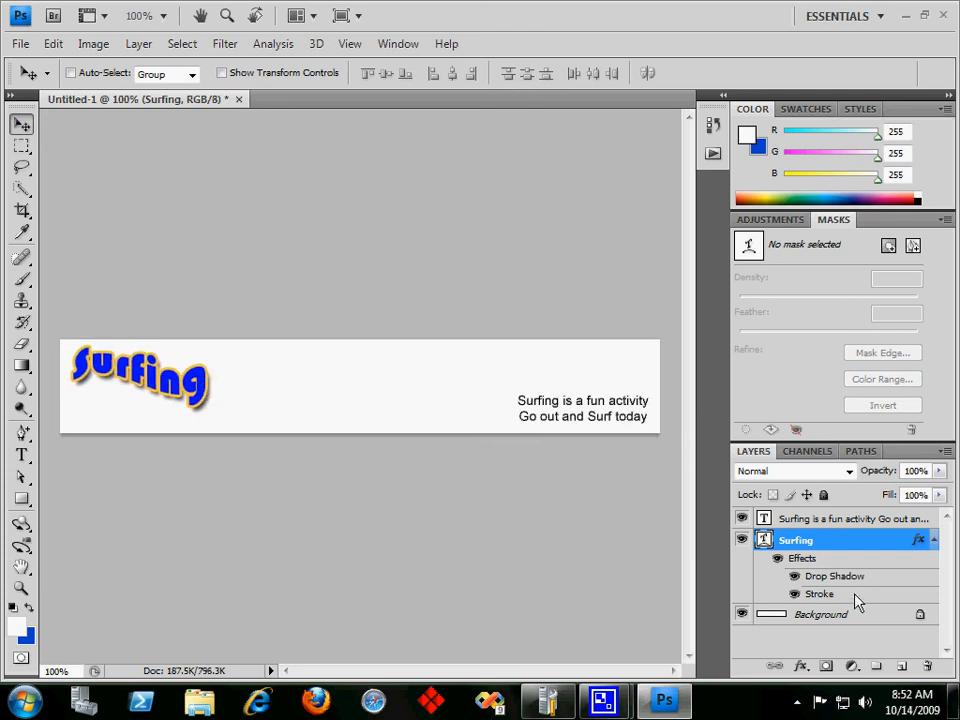
- Try a lower opacity on the "Surfing" layer and return it to 100%
click(939, 471)
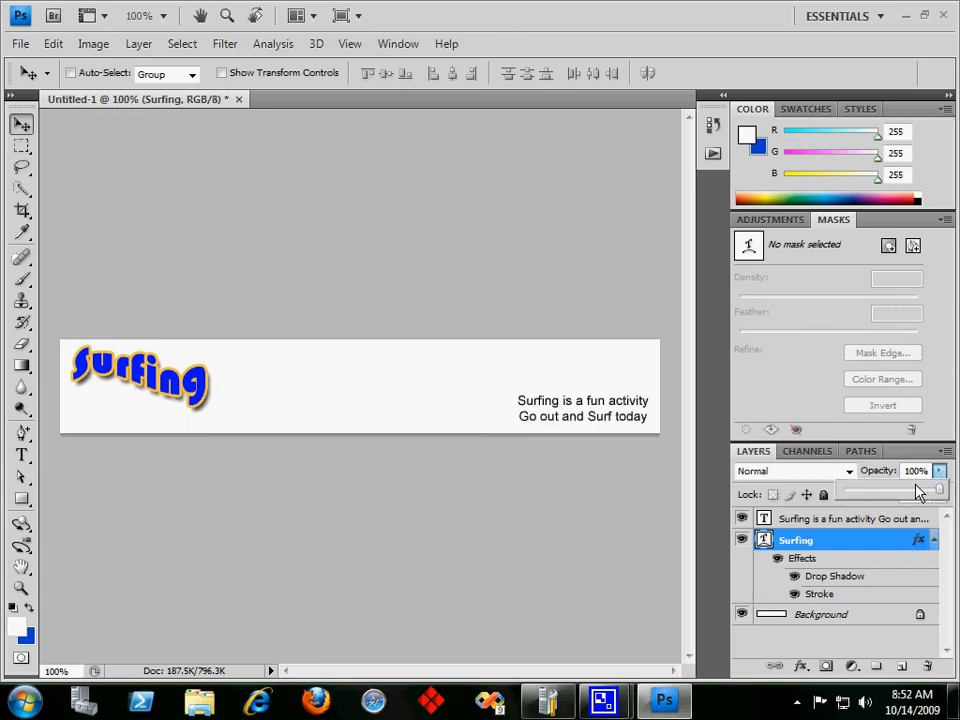
drag(910, 503, 827, 506)
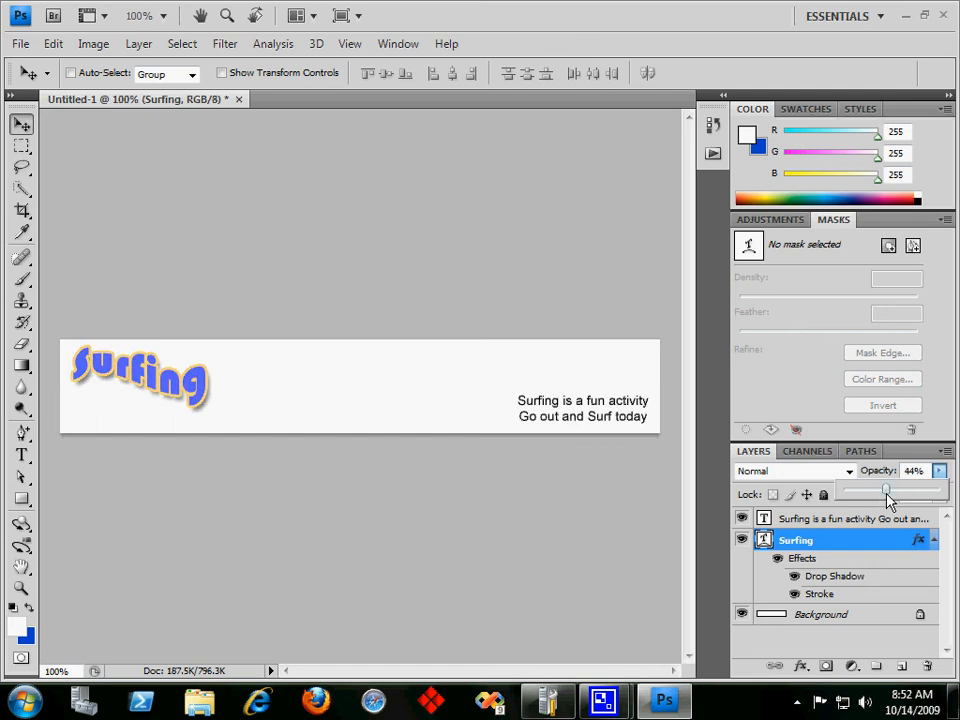
drag(906, 503, 948, 510)
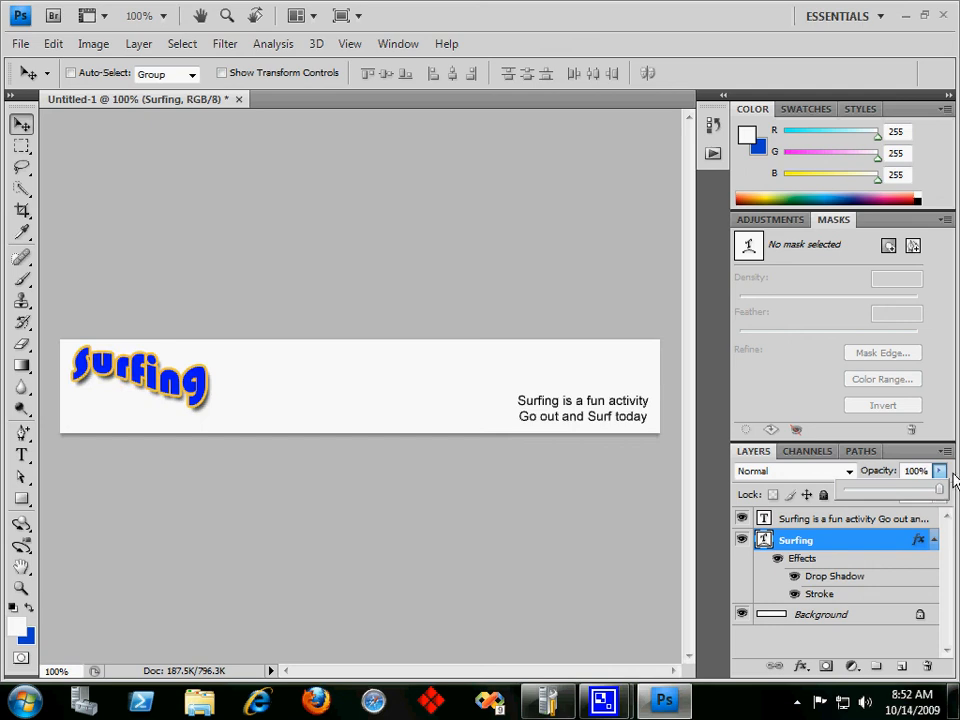
click(953, 480)
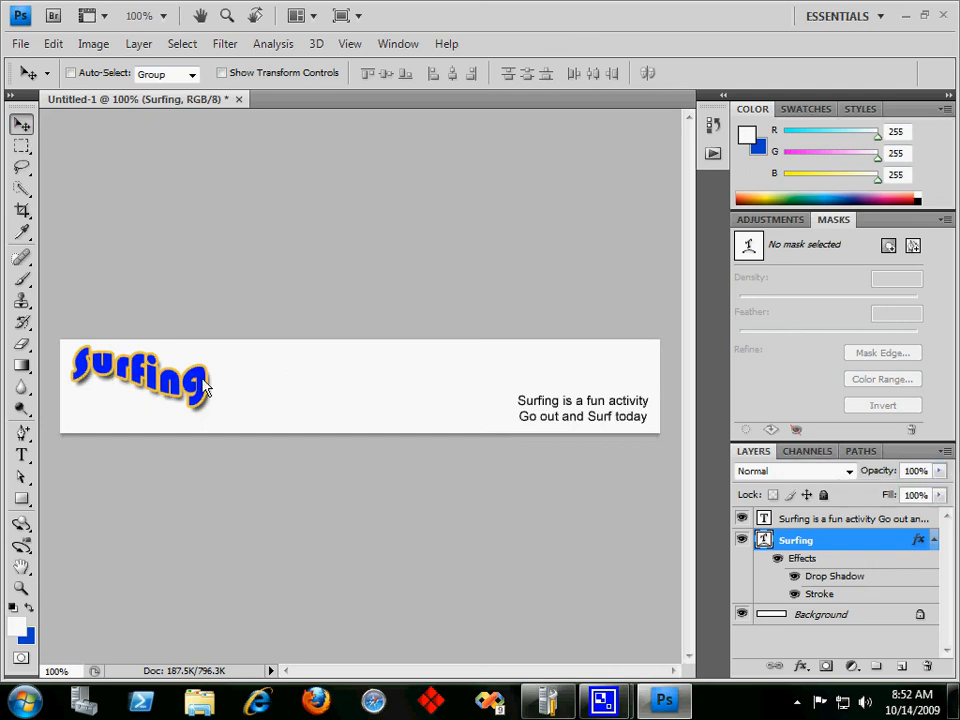
- Move the "Surfing" text over the tagline and reorder its layer above the tagline layer
drag(205, 390, 597, 410)
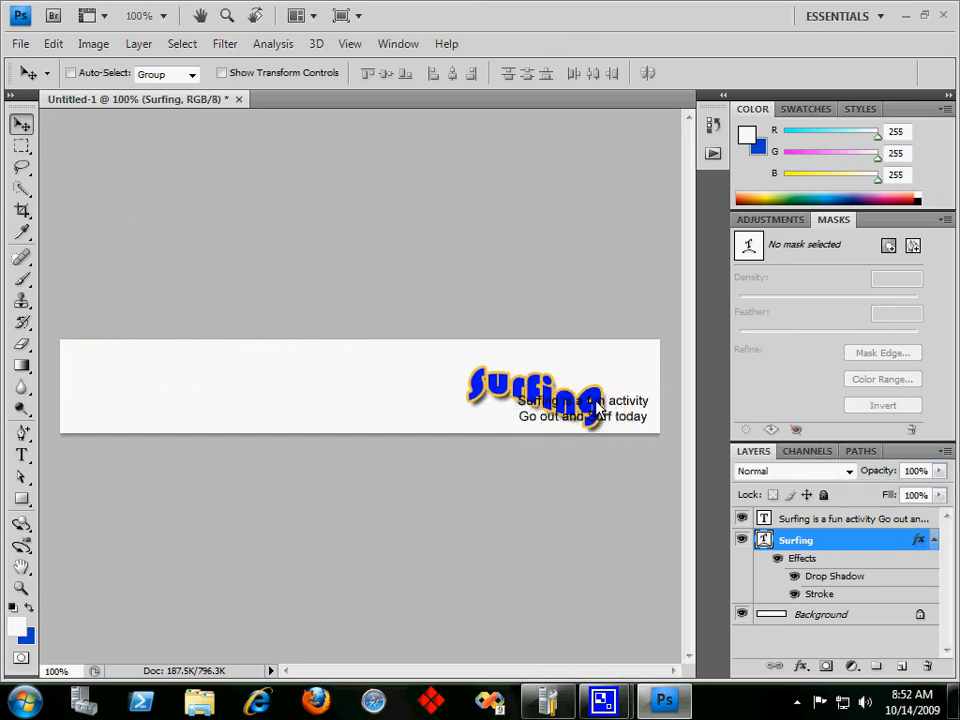
drag(848, 553, 857, 523)
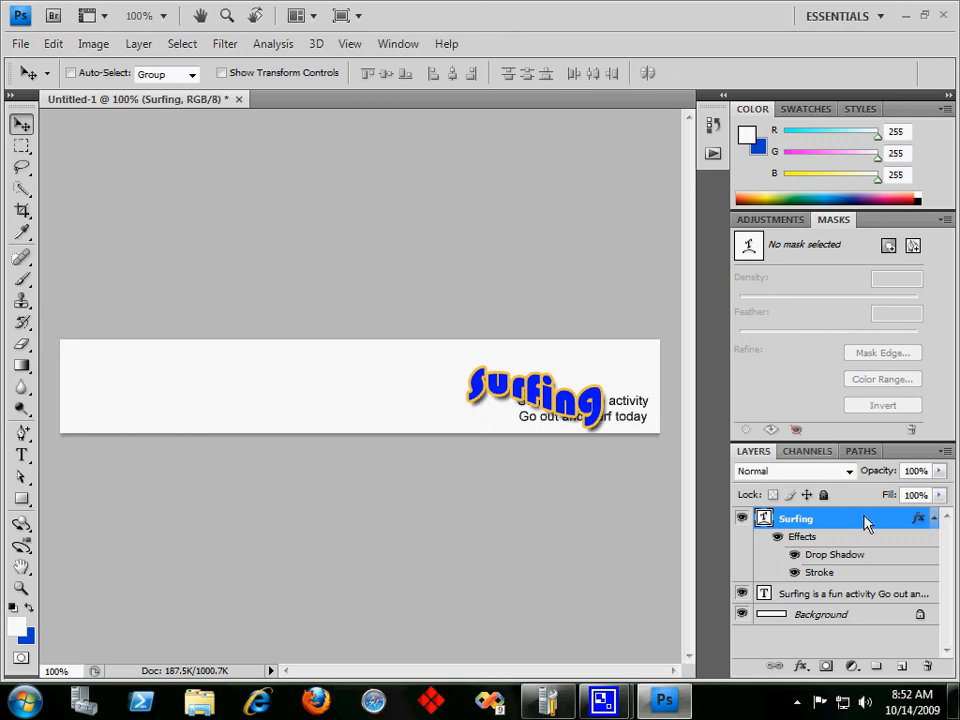
- Try 56% opacity on the "Surfing" layer while it overlaps the tagline, and restore it to 100%
click(937, 477)
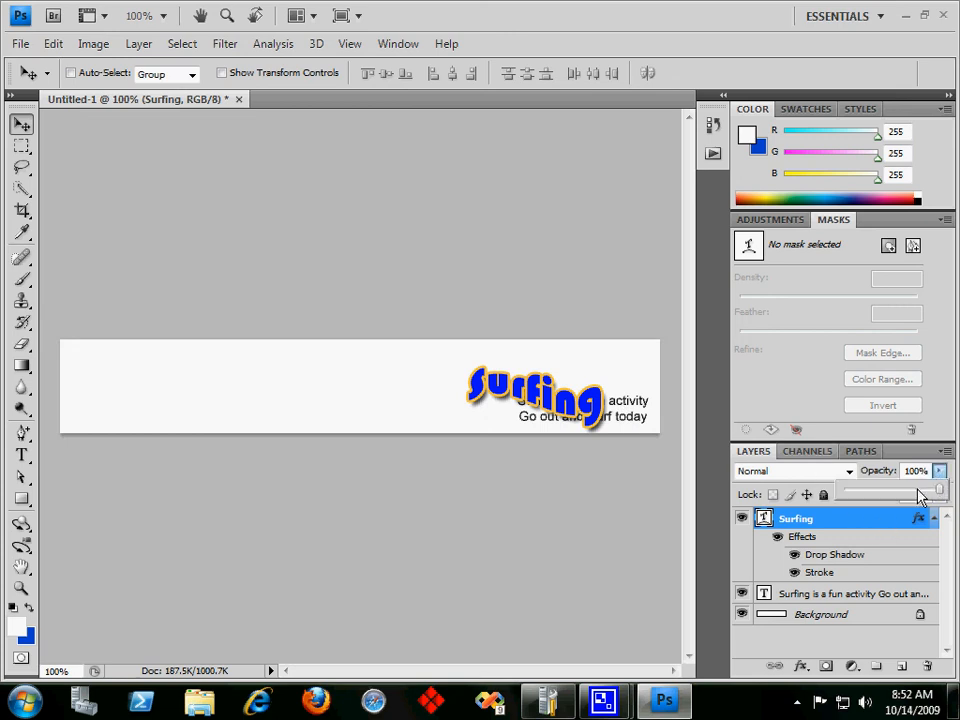
click(915, 493)
drag(898, 493, 900, 494)
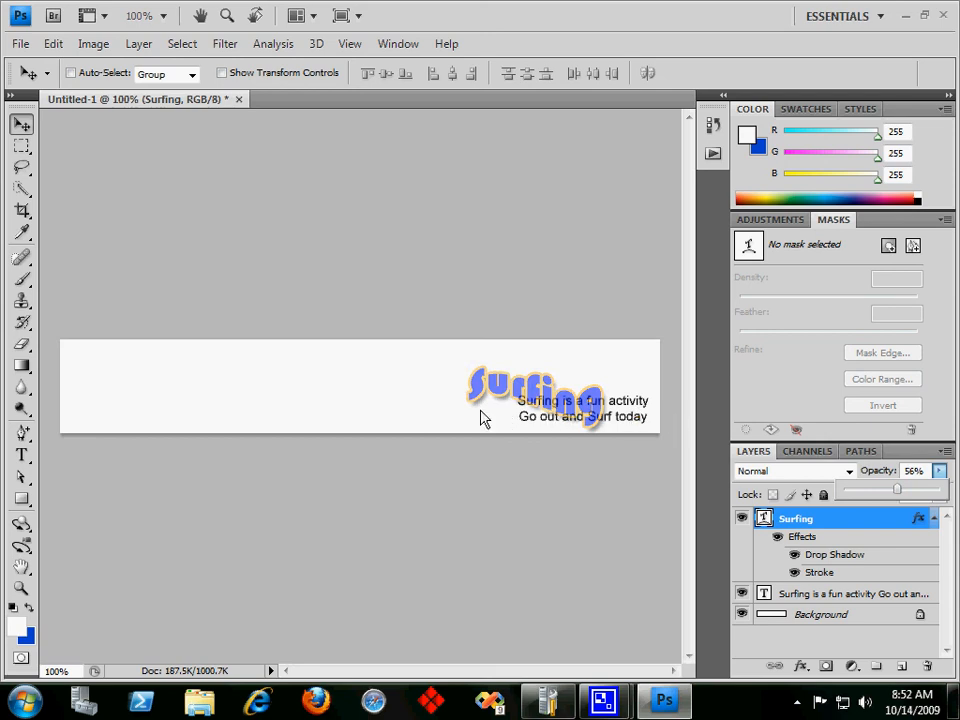
click(939, 475)
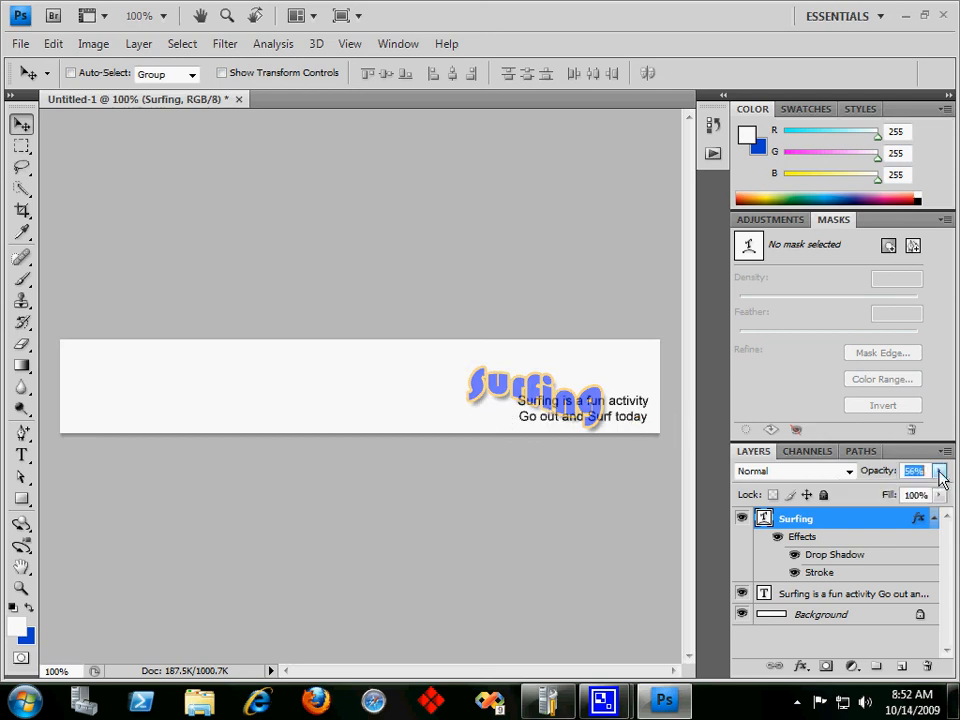
click(939, 472)
drag(902, 493, 942, 490)
- Move the "Surfing" text back to the left end of the banner, clear of the tagline
click(18, 131)
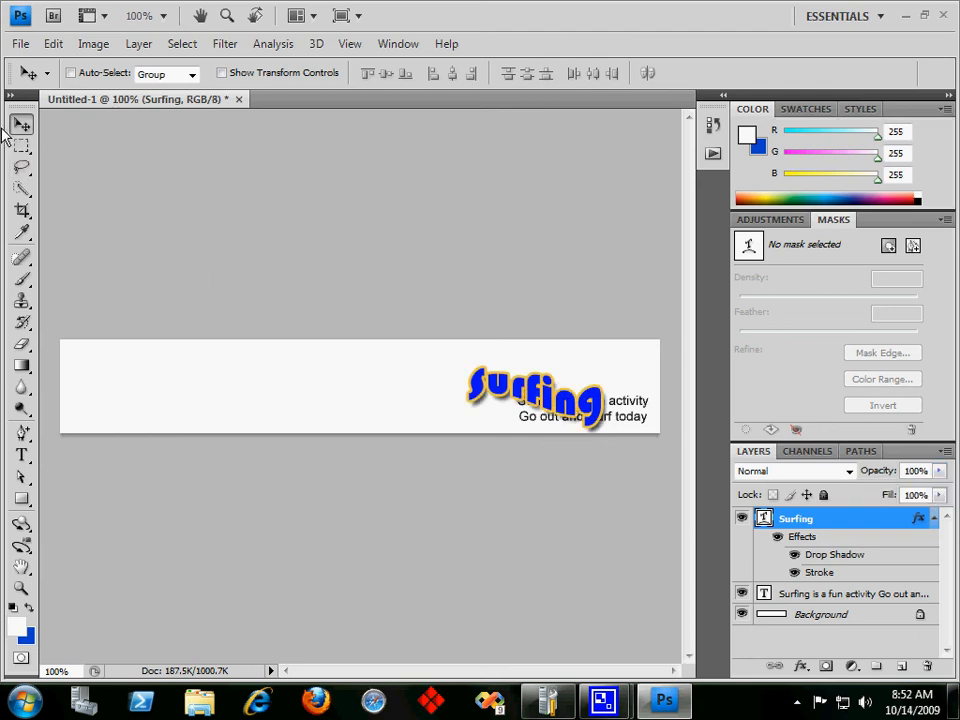
drag(565, 410, 160, 385)
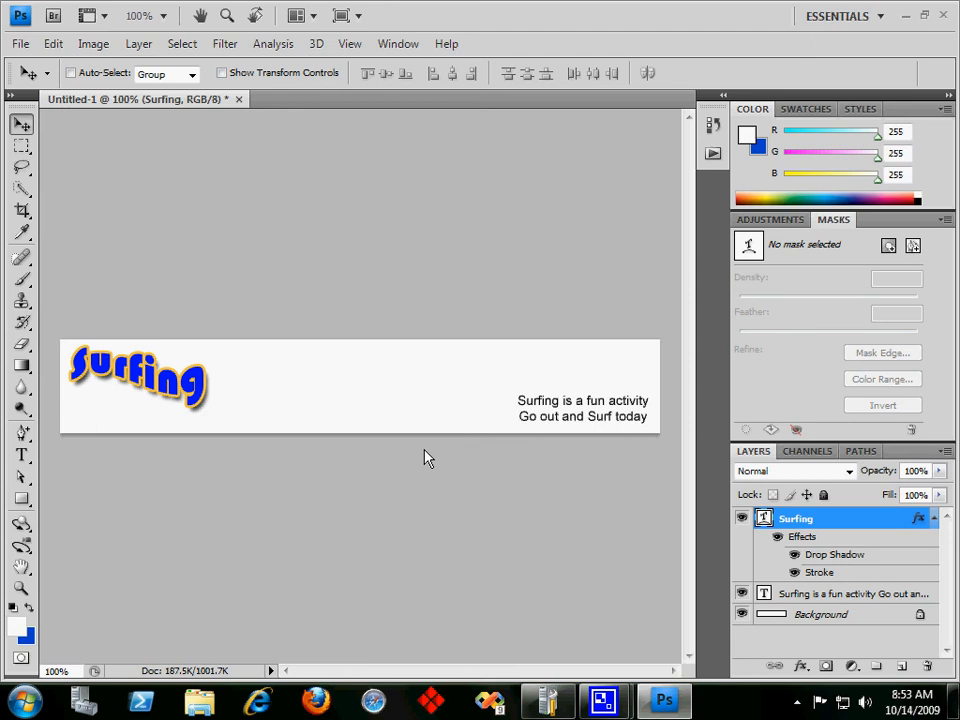
mouse_move(603, 700)
click(589, 652)
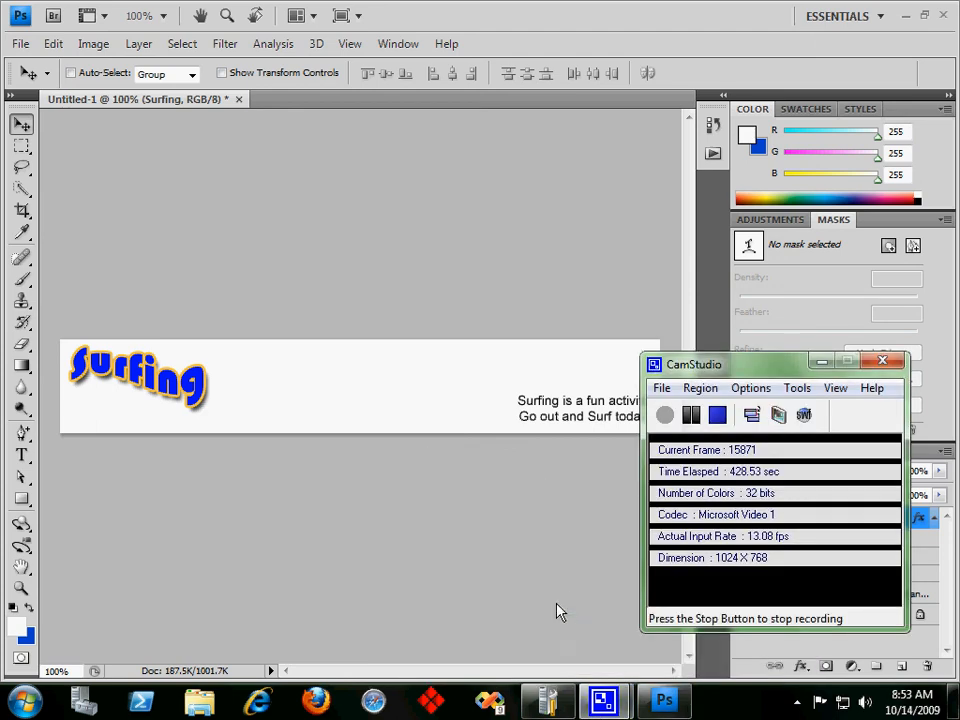